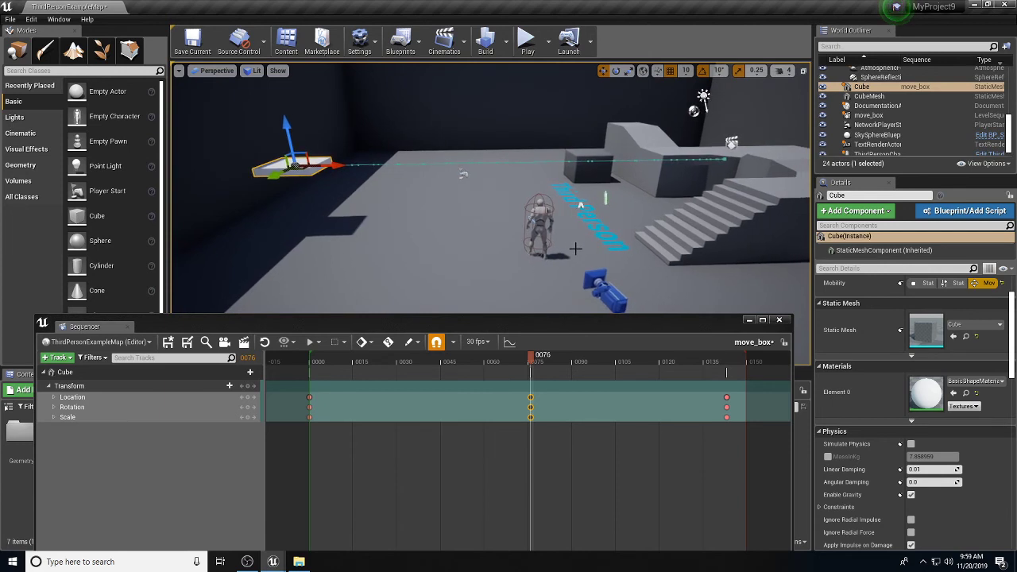
Scrub the sequence to frame 0 and through to frame 143 to preview the cube's movement
{"action": "left_click_drag", "start_coordinate": [536, 360], "coordinate": [310, 360]}
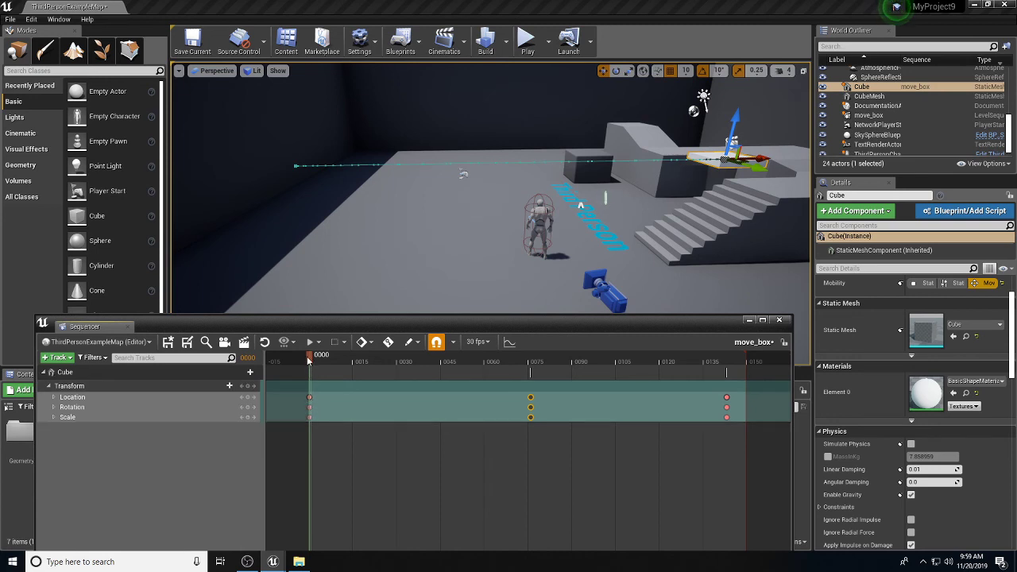
{"action": "left_click_drag", "start_coordinate": [315, 363], "coordinate": [728, 408]}
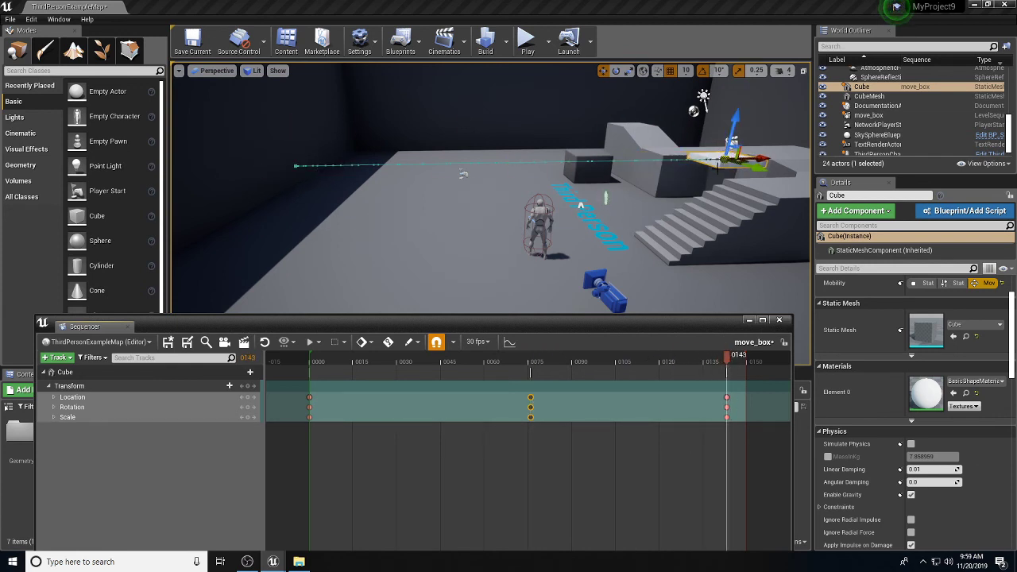
{"action": "left_click", "coordinate": [726, 406]}
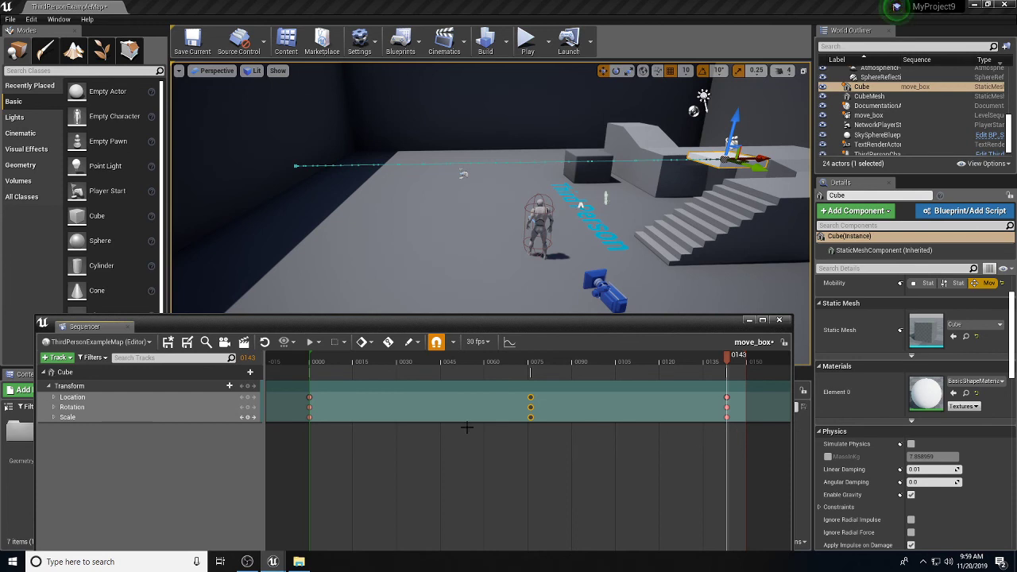
Move the cube's middle transform keyframes to frame 31 and scrub to frame 75 to check the timing
{"action": "left_click_drag", "start_coordinate": [535, 434], "coordinate": [520, 386]}
{"action": "left_click_drag", "start_coordinate": [530, 407], "coordinate": [399, 407]}
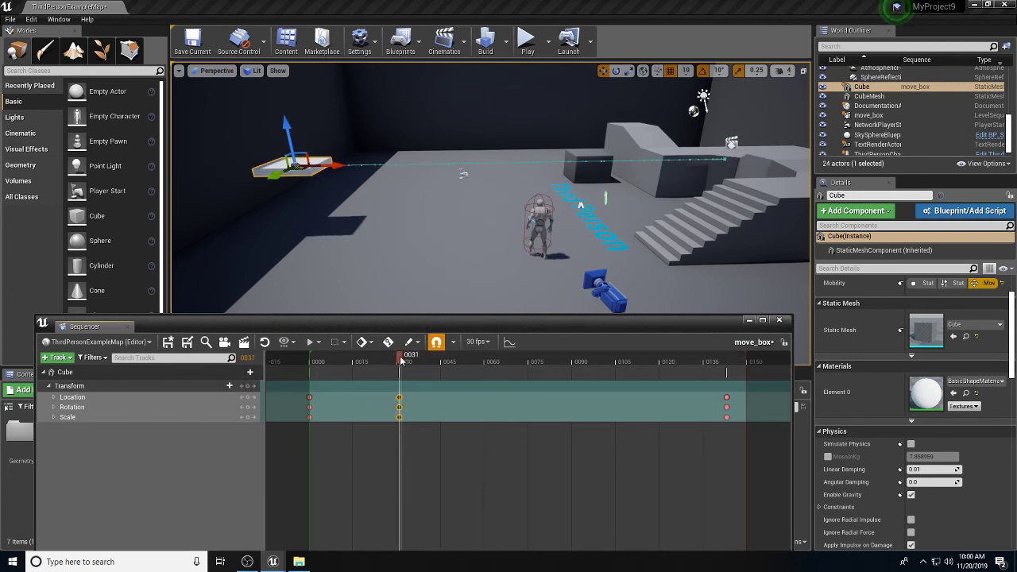
{"action": "left_click_drag", "start_coordinate": [402, 357], "coordinate": [528, 401]}
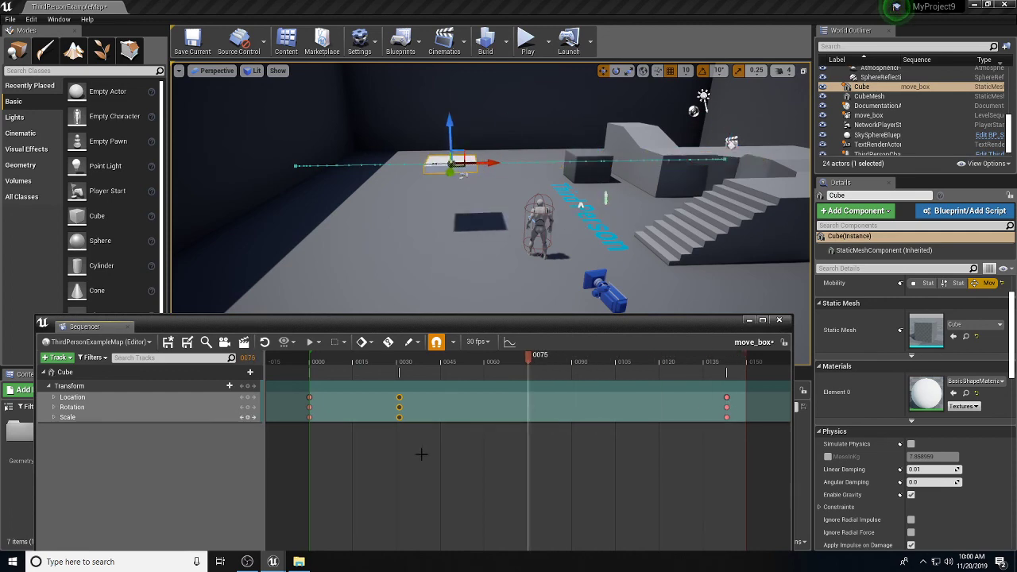
Move the cube's middle transform keyframes to about frame 127 and scrub to frame 143 to check the timing
{"action": "left_click", "coordinate": [398, 402]}
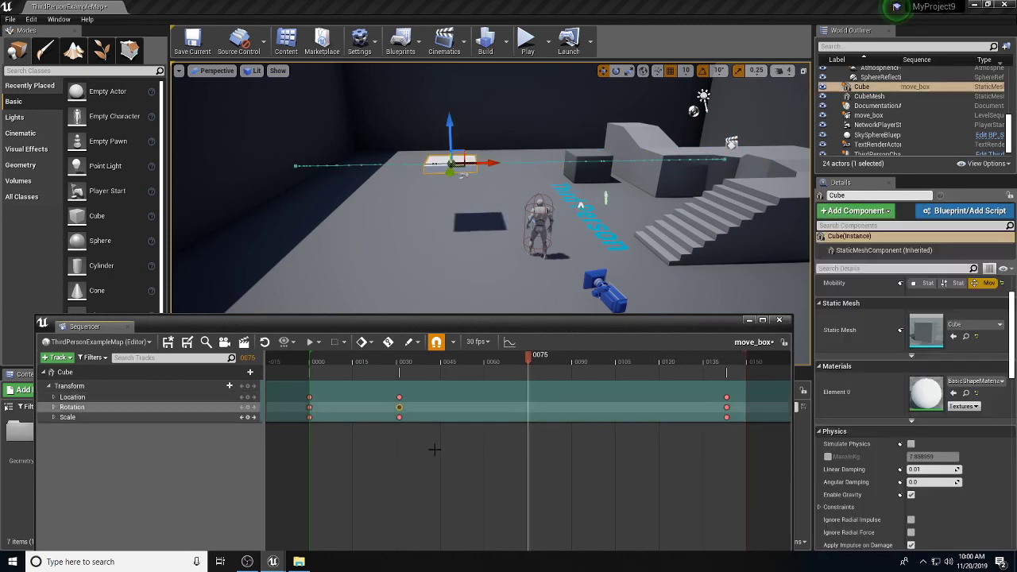
{"action": "left_click_drag", "start_coordinate": [398, 403], "coordinate": [689, 408]}
{"action": "left_click_drag", "start_coordinate": [680, 360], "coordinate": [727, 372]}
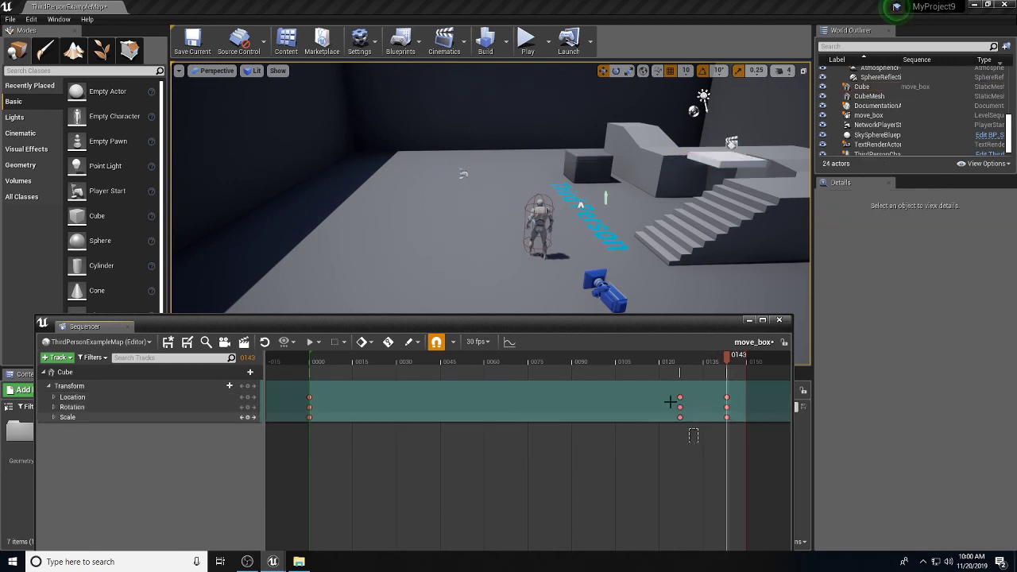
Move the cube's middle transform keyframes to frame 75 and its last keyframes to frame 120
{"action": "mouse_move", "coordinate": [679, 397]}
{"action": "left_mouse_down"}
{"action": "mouse_move", "coordinate": [501, 397]}
{"action": "mouse_move", "coordinate": [529, 397]}
{"action": "left_mouse_up"}
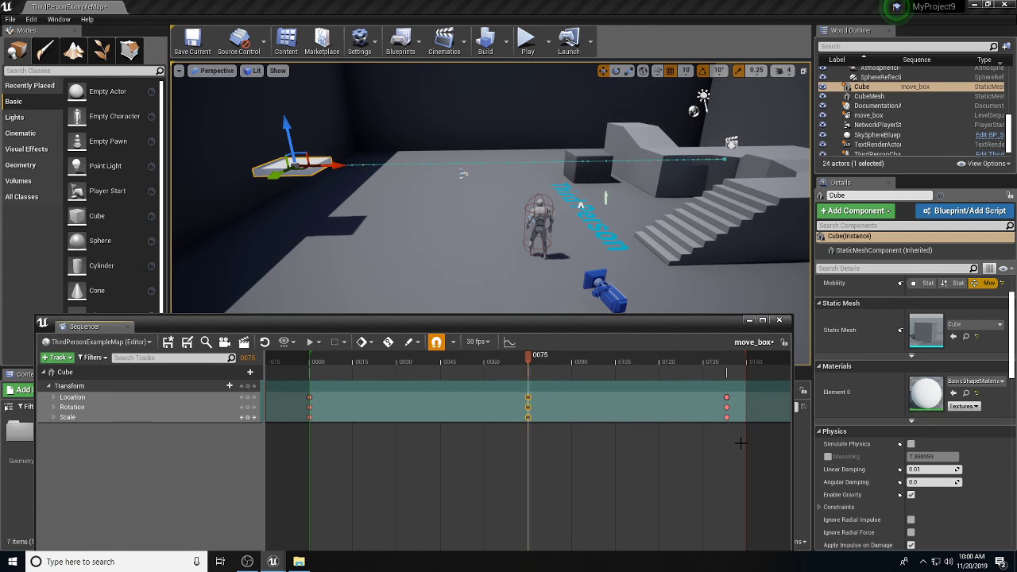
{"action": "left_click", "coordinate": [727, 397]}
{"action": "left_click_drag", "start_coordinate": [726, 396], "coordinate": [659, 396]}
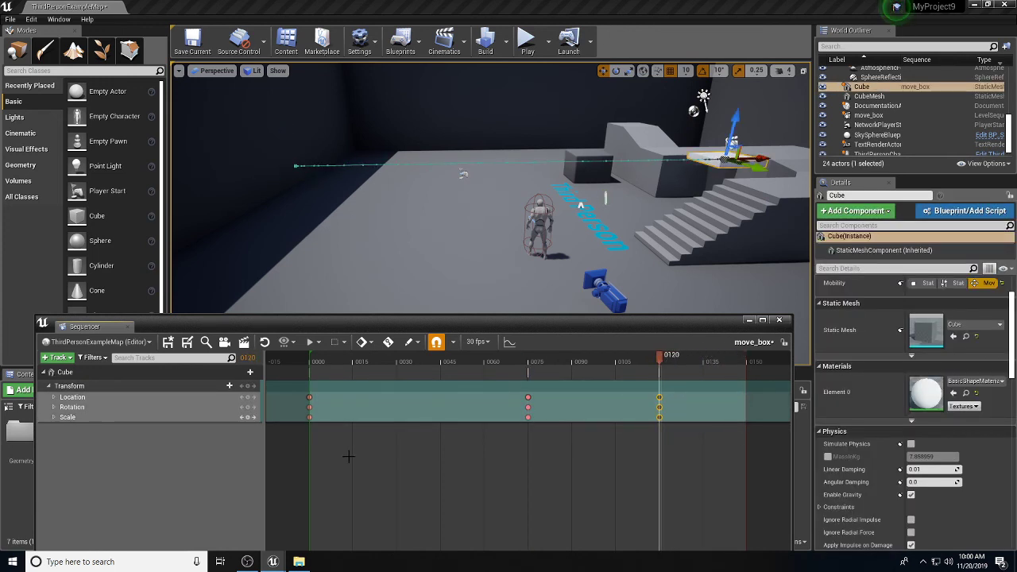
Move the cube's first transform keyframes to frame 16
{"action": "left_click", "coordinate": [348, 453]}
{"action": "left_click", "coordinate": [310, 397]}
{"action": "left_click_drag", "start_coordinate": [311, 408], "coordinate": [356, 405]}
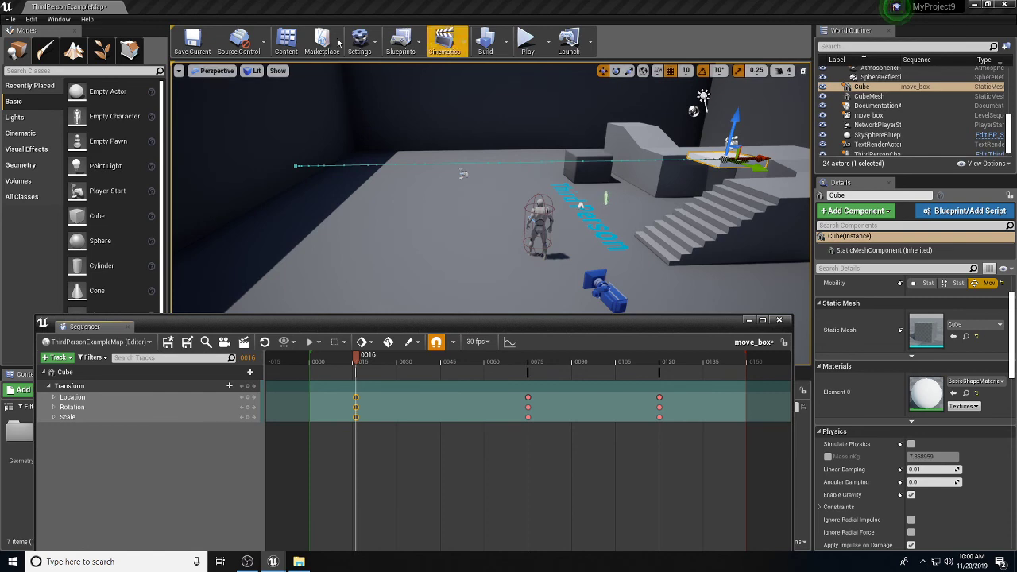
Play the level with the character to watch the moving platform, and end the play session
{"action": "left_click", "coordinate": [526, 38]}
{"action": "left_click", "coordinate": [502, 191]}
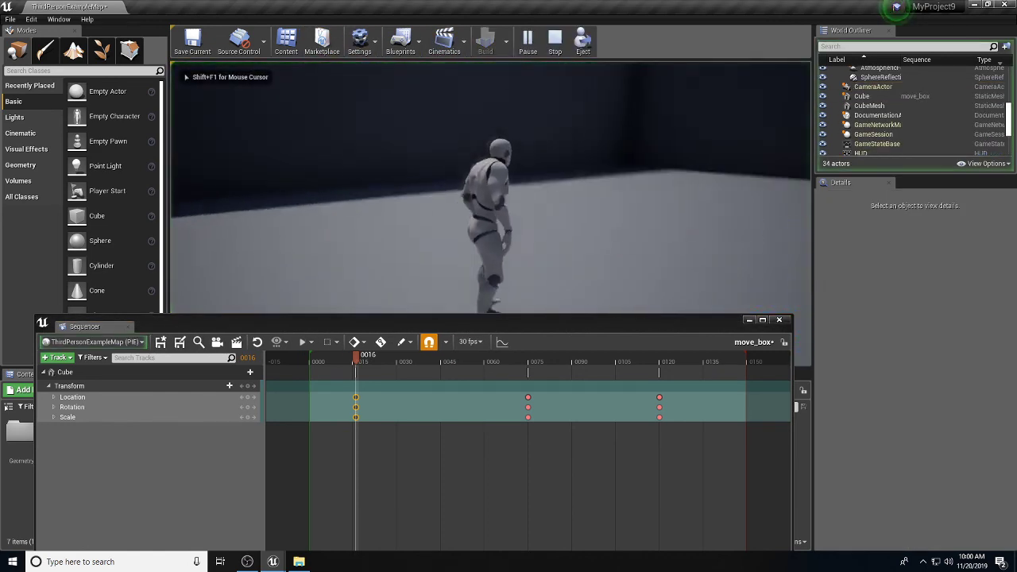
{"action": "key", "text": "s"}
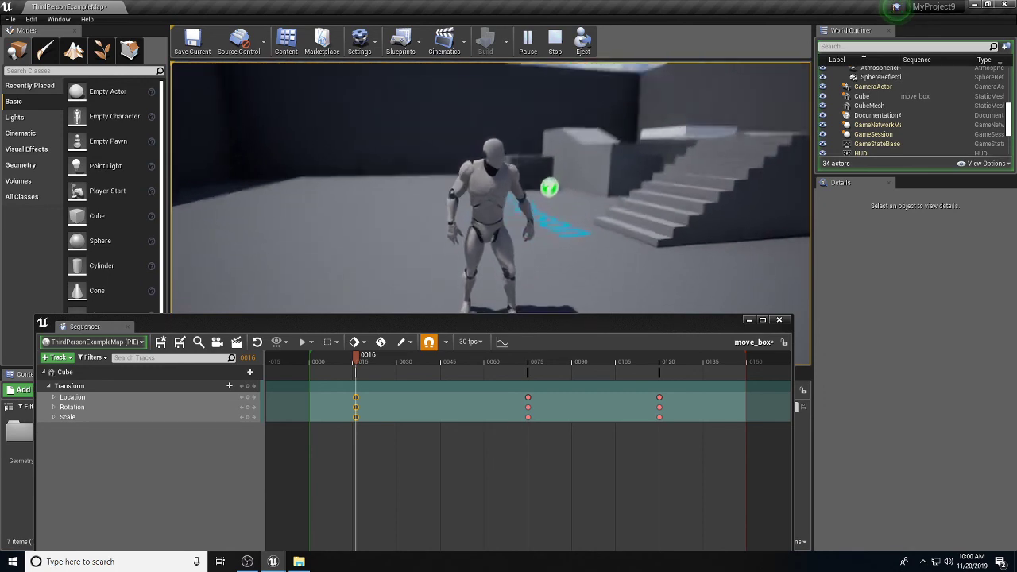
{"action": "key", "text": "Escape"}
Move the cube's first transform keyframes to frame 0 and its last keyframes to frame 147
{"action": "right_click_drag", "start_coordinate": [491, 191], "coordinate": [670, 249]}
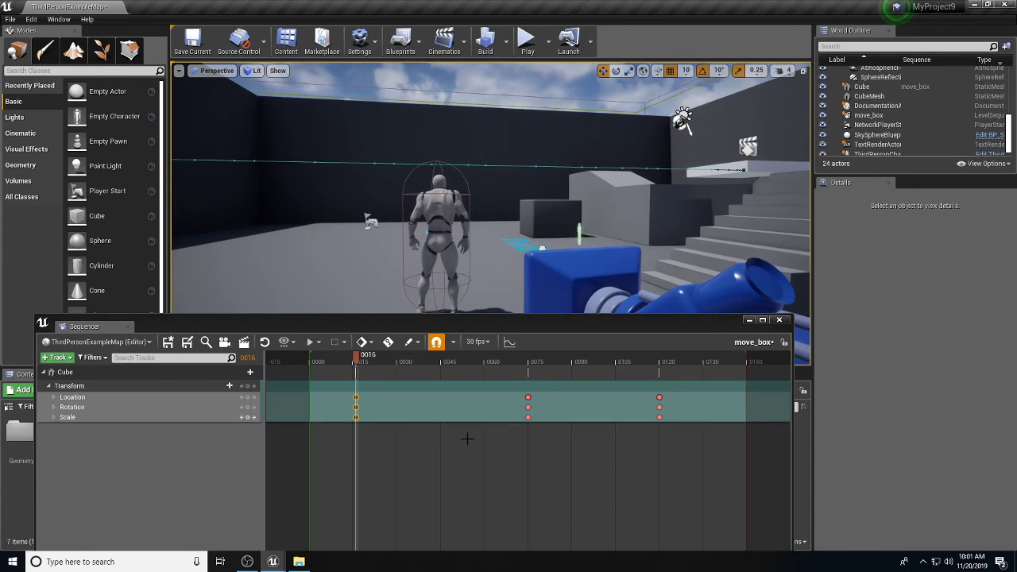
{"action": "left_click_drag", "start_coordinate": [409, 450], "coordinate": [310, 396]}
{"action": "left_click_drag", "start_coordinate": [684, 442], "coordinate": [738, 409]}
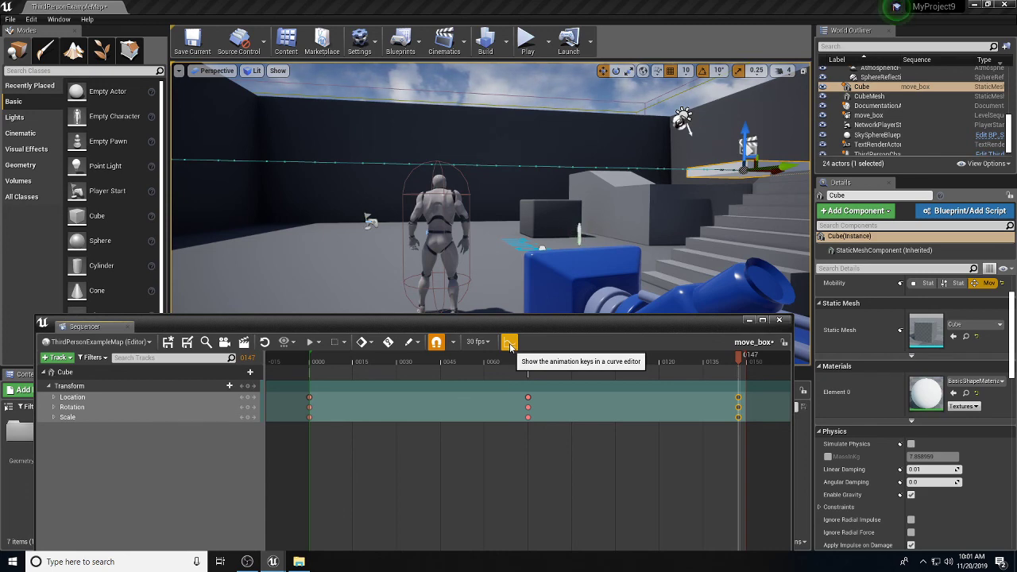
Open the sequence's curve editor and display all of the Cube's animation curves
{"action": "left_click", "coordinate": [509, 343]}
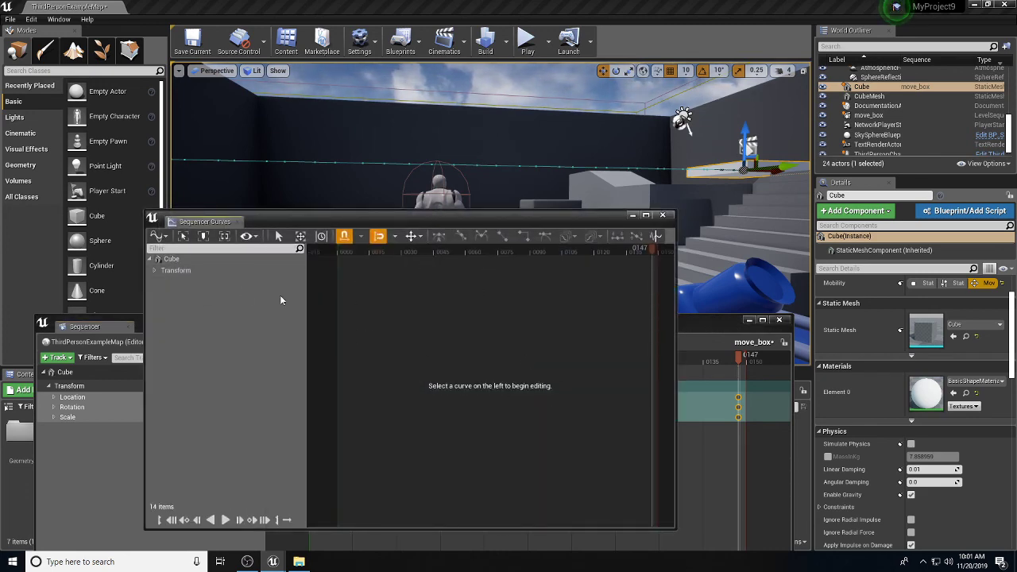
{"action": "left_click", "coordinate": [170, 259]}
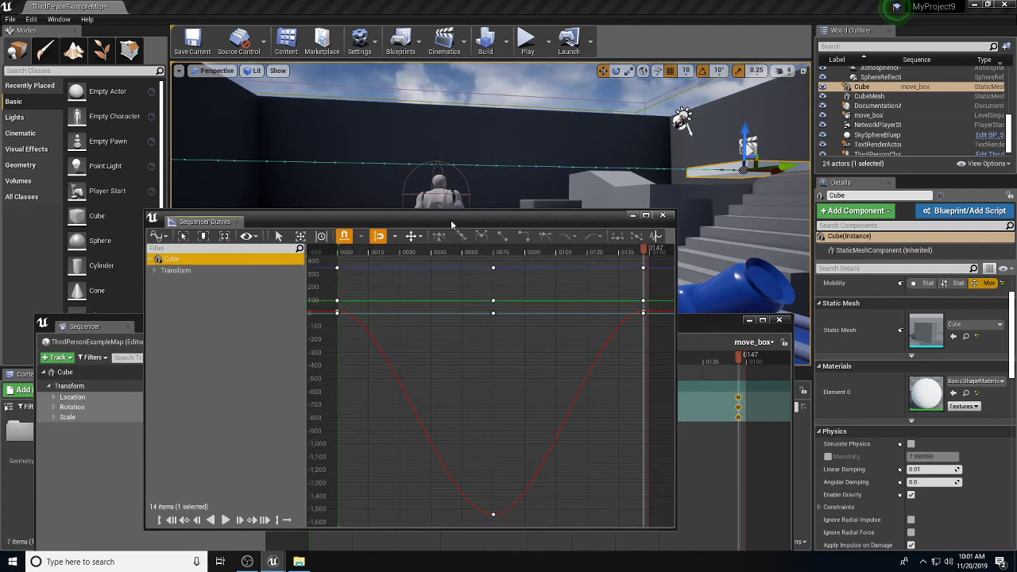
{"action": "mouse_move", "coordinate": [451, 224]}
{"action": "left_mouse_down"}
{"action": "mouse_move", "coordinate": [454, 239]}
{"action": "mouse_move", "coordinate": [460, 231]}
{"action": "left_mouse_up"}
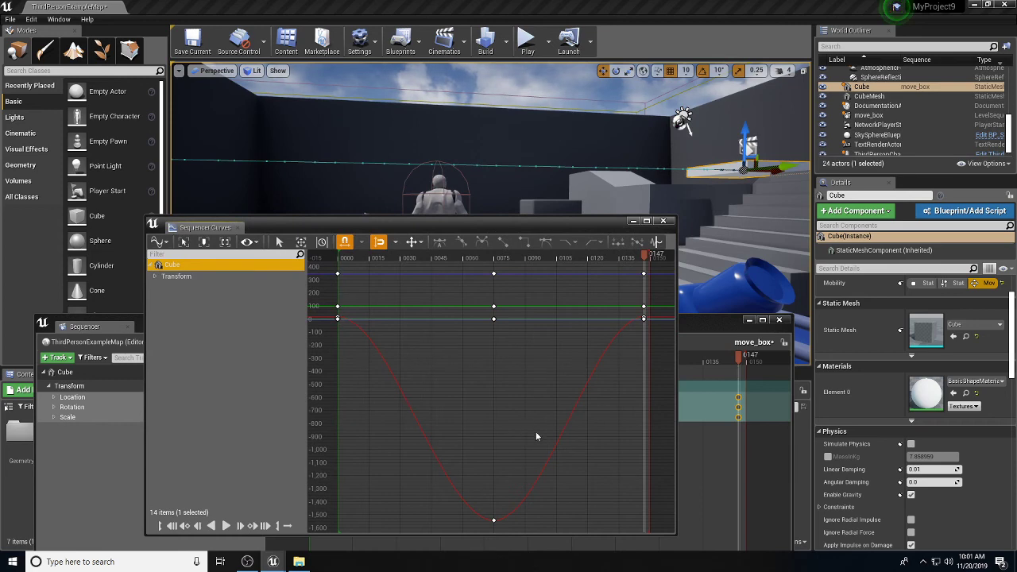
{"action": "scroll", "coordinate": [583, 184], "scroll_direction": "down", "scroll_amount": 5}
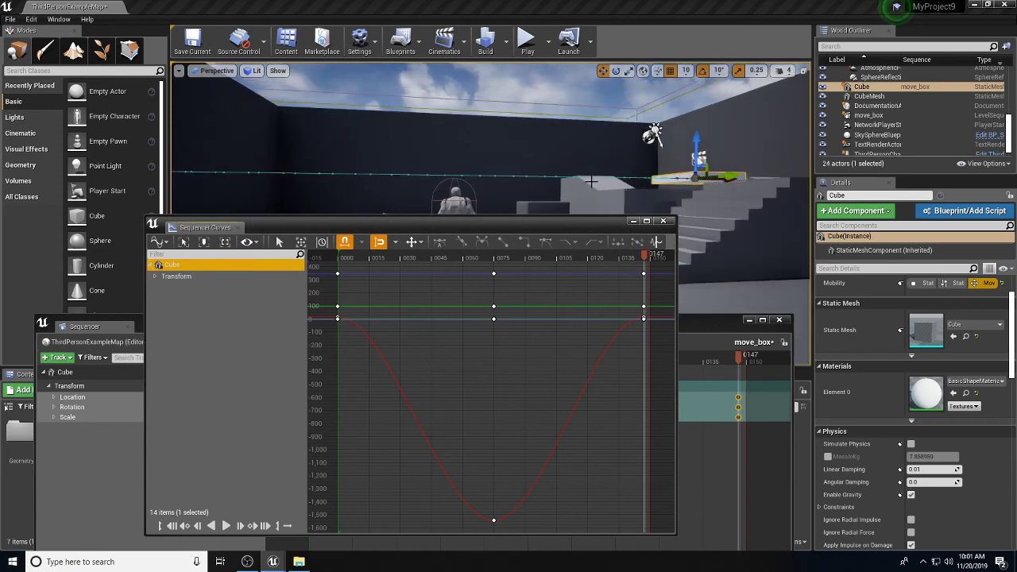
{"action": "right_click_drag", "start_coordinate": [583, 185], "coordinate": [519, 181]}
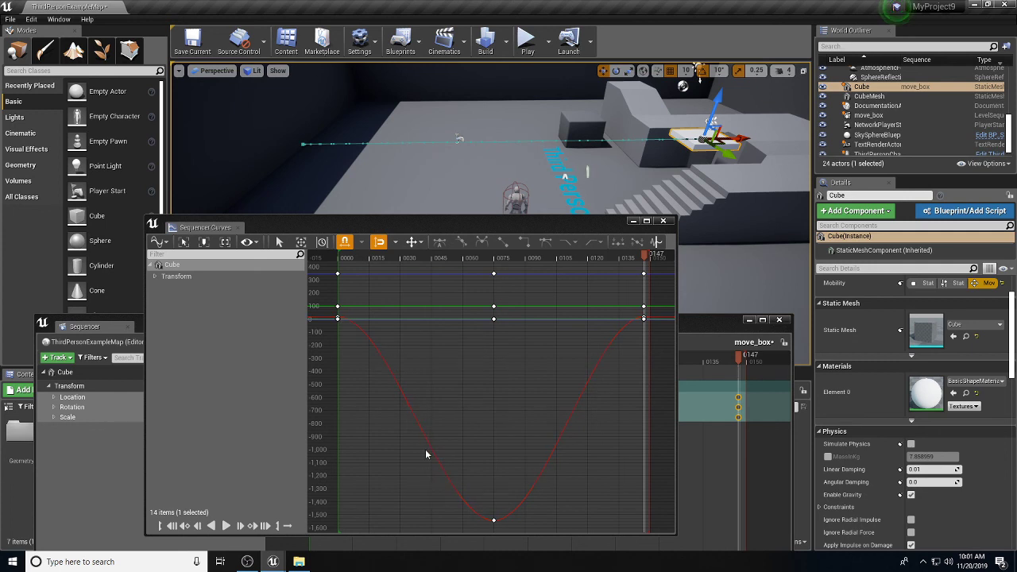
Set the Location X curve's key at frame 75 to cubic interpolation with user tangents
{"action": "mouse_move", "coordinate": [337, 318]}
{"action": "mouse_move", "coordinate": [494, 522]}
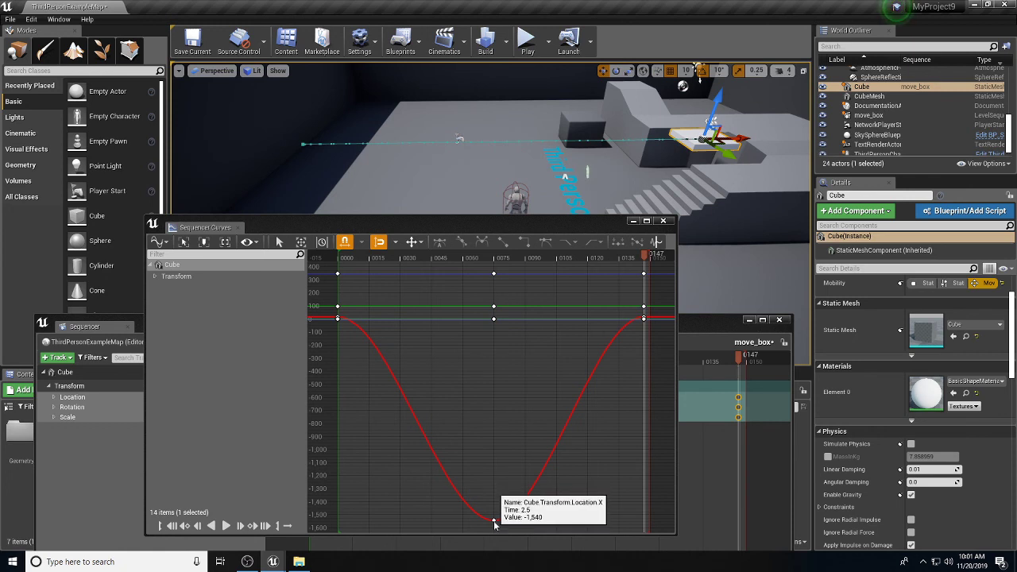
{"action": "left_click", "coordinate": [494, 521]}
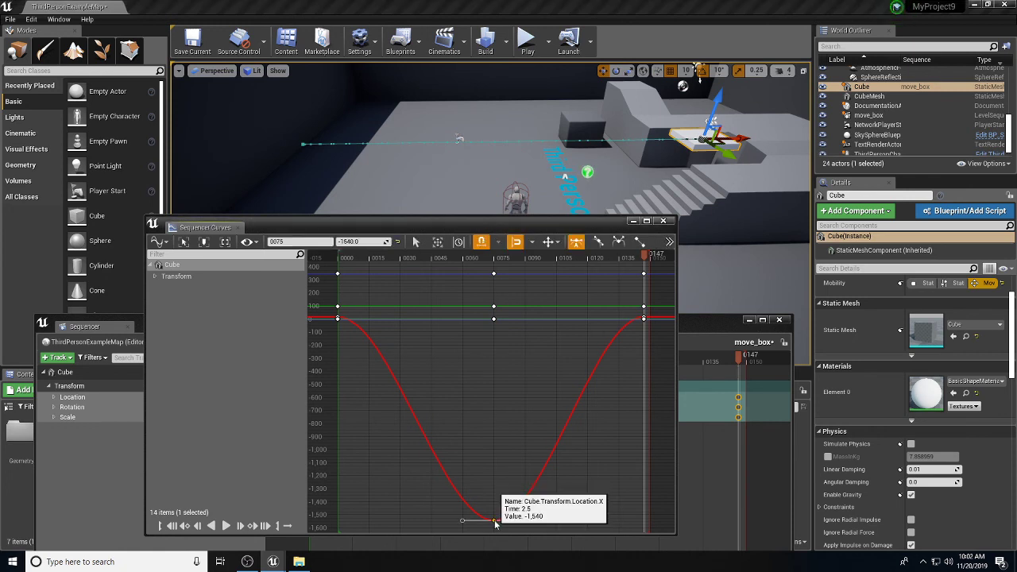
{"action": "left_click", "coordinate": [595, 242]}
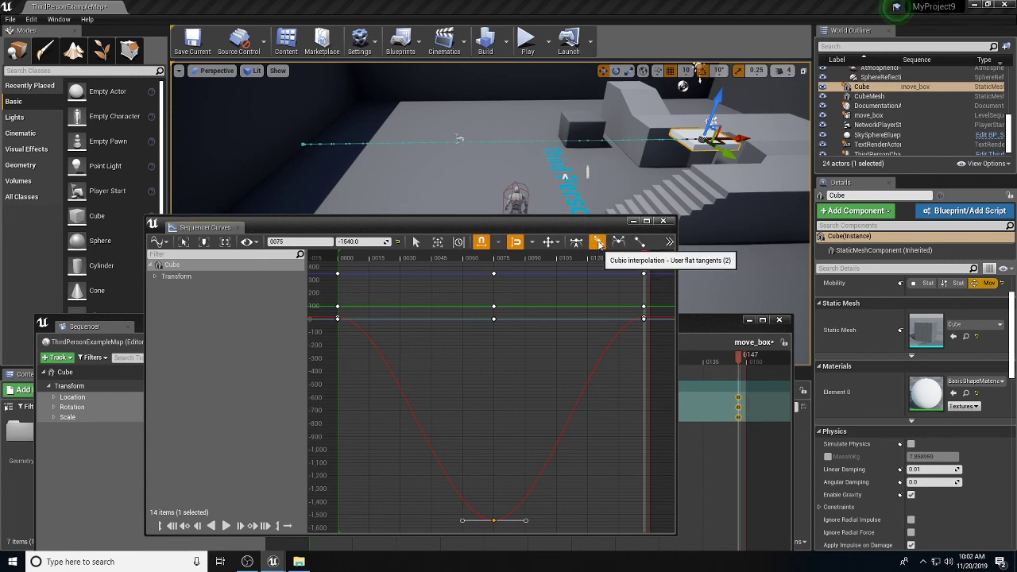
{"action": "left_click", "coordinate": [599, 243]}
Tilt the frame 75 Location X key's tangent steeply downward and scrub through frames 74 to 82 to check the motion
{"action": "mouse_move", "coordinate": [525, 520]}
{"action": "left_mouse_down"}
{"action": "mouse_move", "coordinate": [533, 483]}
{"action": "mouse_move", "coordinate": [558, 492]}
{"action": "mouse_move", "coordinate": [533, 541]}
{"action": "mouse_move", "coordinate": [521, 534]}
{"action": "mouse_move", "coordinate": [526, 488]}
{"action": "mouse_move", "coordinate": [523, 526]}
{"action": "mouse_move", "coordinate": [525, 488]}
{"action": "mouse_move", "coordinate": [523, 511]}
{"action": "left_mouse_up"}
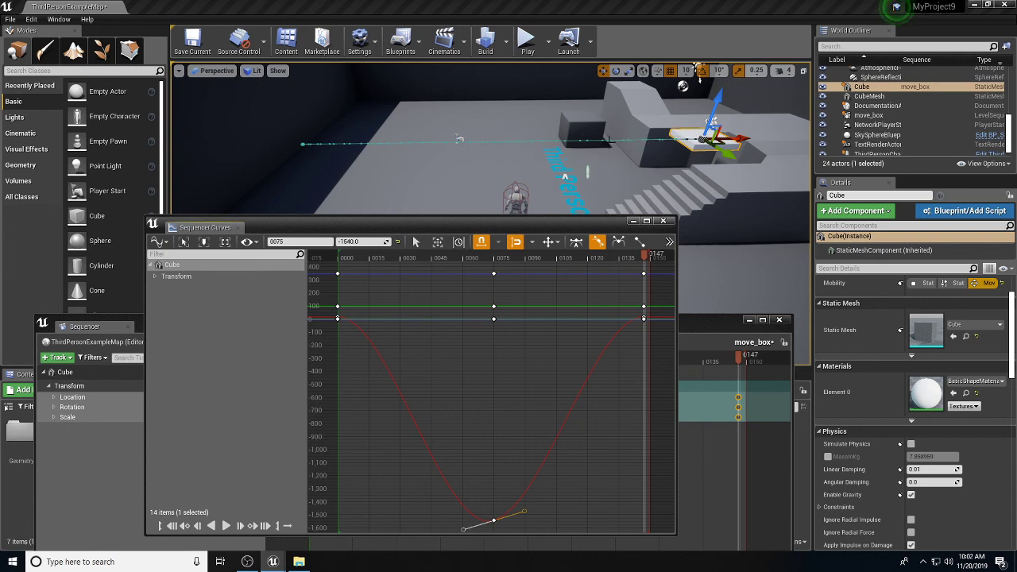
{"action": "left_click_drag", "start_coordinate": [525, 513], "coordinate": [517, 537]}
{"action": "right_click_drag", "start_coordinate": [492, 436], "coordinate": [481, 385]}
{"action": "left_click_drag", "start_coordinate": [509, 499], "coordinate": [503, 496]}
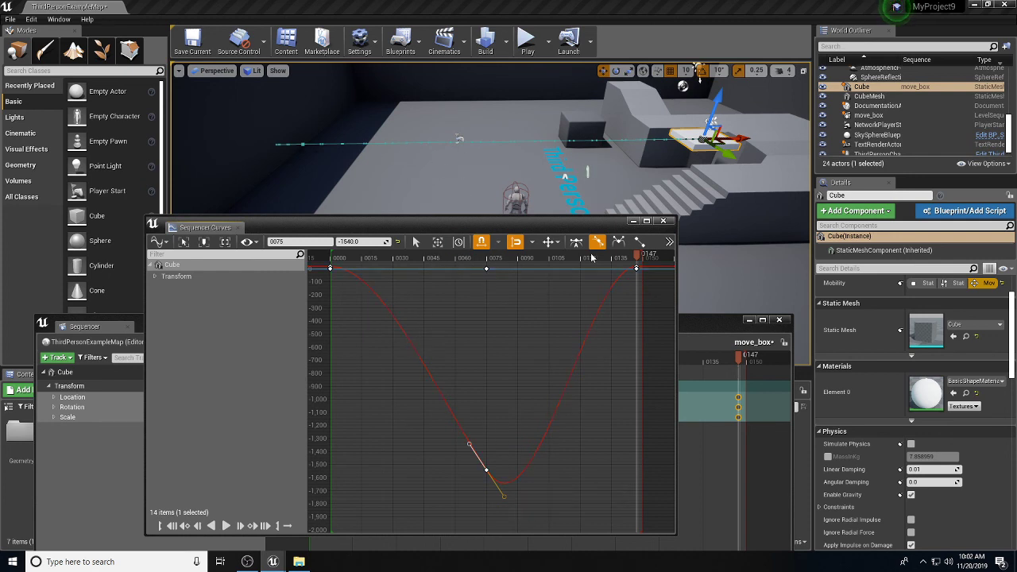
{"action": "left_click_drag", "start_coordinate": [635, 261], "coordinate": [483, 267]}
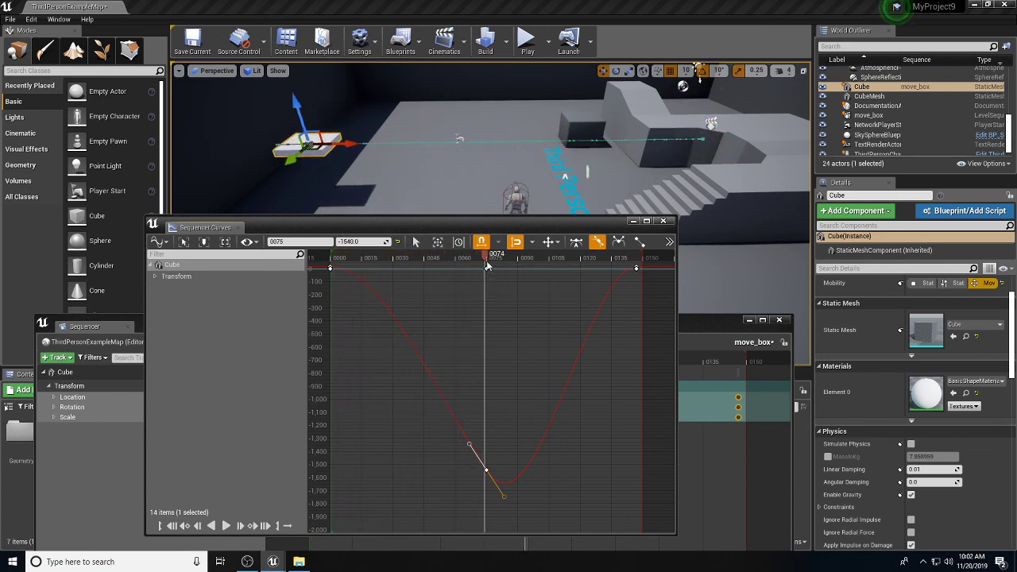
{"action": "left_click_drag", "start_coordinate": [487, 266], "coordinate": [502, 277]}
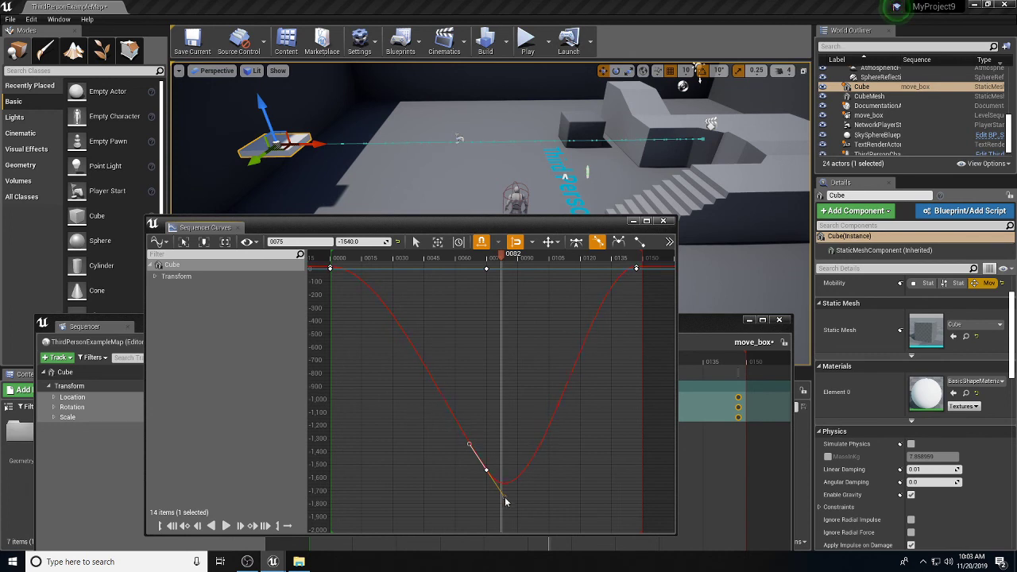
Nearly level the middle Location X key's tangent, and move the key to frame 80 at a value of about -1491.3
{"action": "left_click_drag", "start_coordinate": [506, 498], "coordinate": [514, 473]}
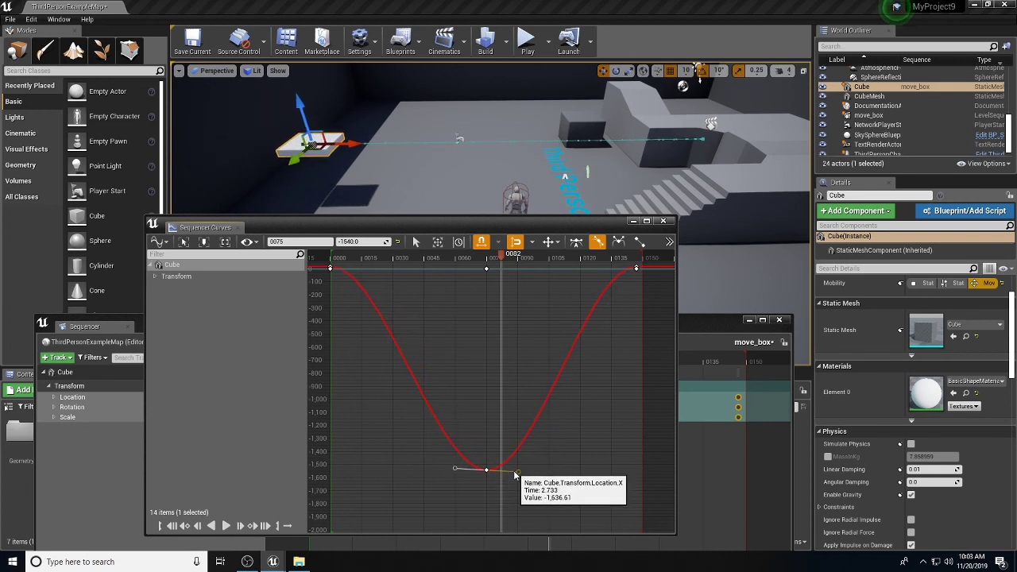
{"action": "mouse_move", "coordinate": [500, 259]}
{"action": "left_mouse_down"}
{"action": "mouse_move", "coordinate": [482, 258]}
{"action": "mouse_move", "coordinate": [492, 259]}
{"action": "left_mouse_up"}
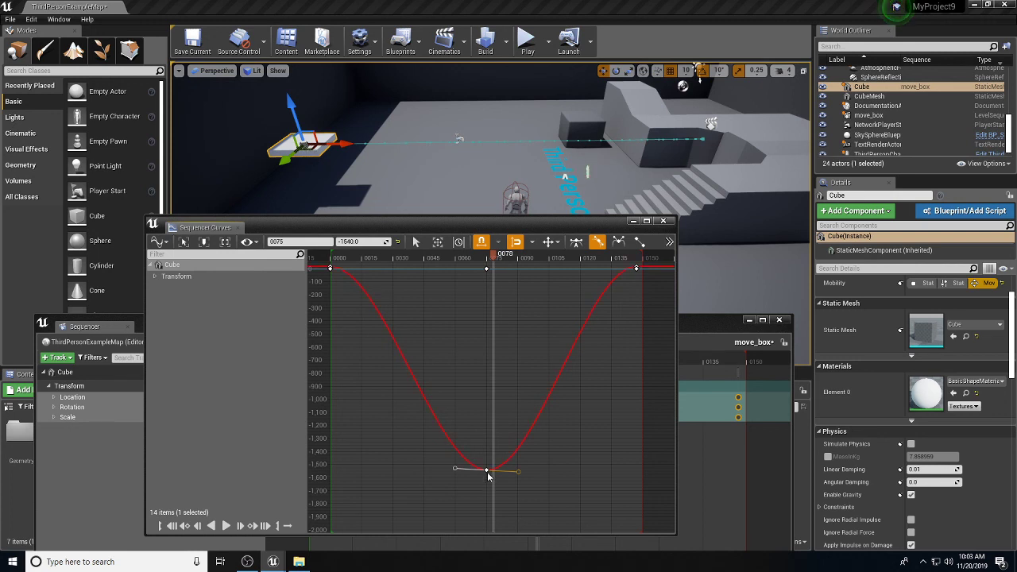
{"action": "mouse_move", "coordinate": [487, 470]}
{"action": "left_mouse_down"}
{"action": "mouse_move", "coordinate": [487, 319]}
{"action": "mouse_move", "coordinate": [490, 419]}
{"action": "mouse_move", "coordinate": [519, 428]}
{"action": "mouse_move", "coordinate": [556, 418]}
{"action": "mouse_move", "coordinate": [548, 441]}
{"action": "mouse_move", "coordinate": [451, 468]}
{"action": "mouse_move", "coordinate": [405, 388]}
{"action": "mouse_move", "coordinate": [411, 345]}
{"action": "mouse_move", "coordinate": [404, 386]}
{"action": "mouse_move", "coordinate": [443, 396]}
{"action": "mouse_move", "coordinate": [497, 444]}
{"action": "mouse_move", "coordinate": [486, 421]}
{"action": "mouse_move", "coordinate": [476, 416]}
{"action": "mouse_move", "coordinate": [496, 469]}
{"action": "left_mouse_up"}
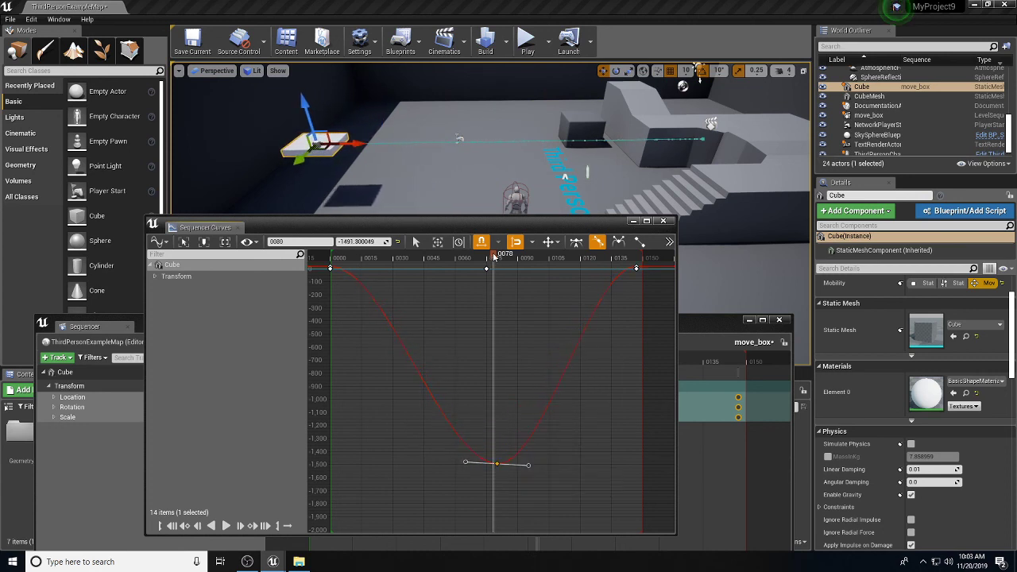
{"action": "left_click_drag", "start_coordinate": [494, 257], "coordinate": [482, 287]}
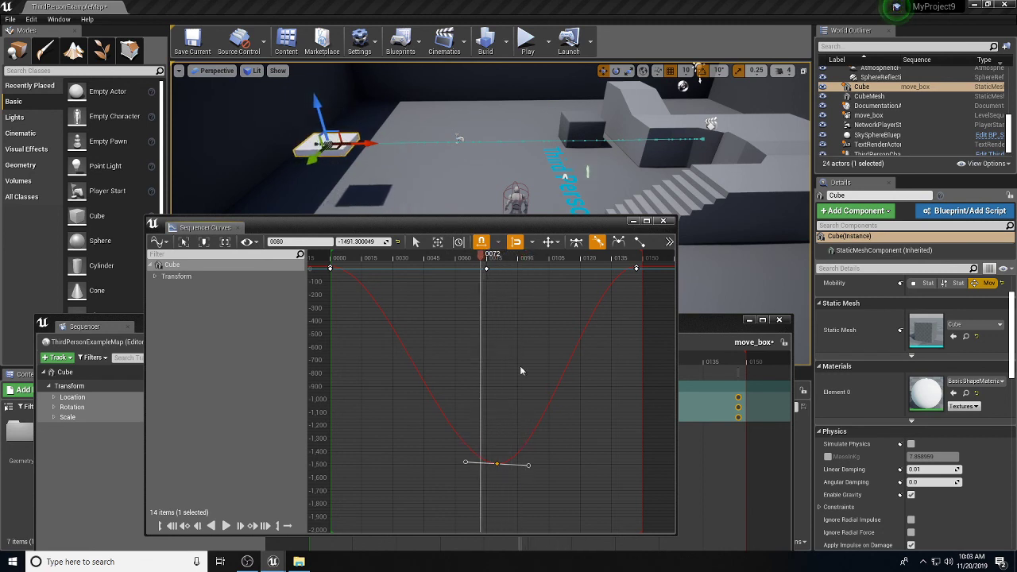
Set the Location X key at frame 80 to linear interpolation and scrub to frame 81 to check the motion
{"action": "right_click", "coordinate": [497, 466]}
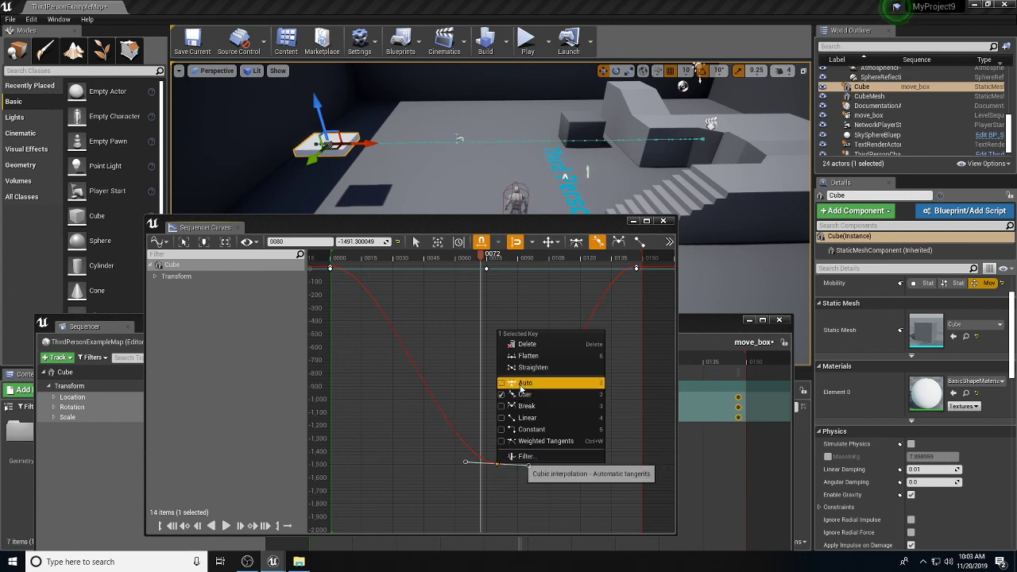
{"action": "left_click", "coordinate": [508, 418]}
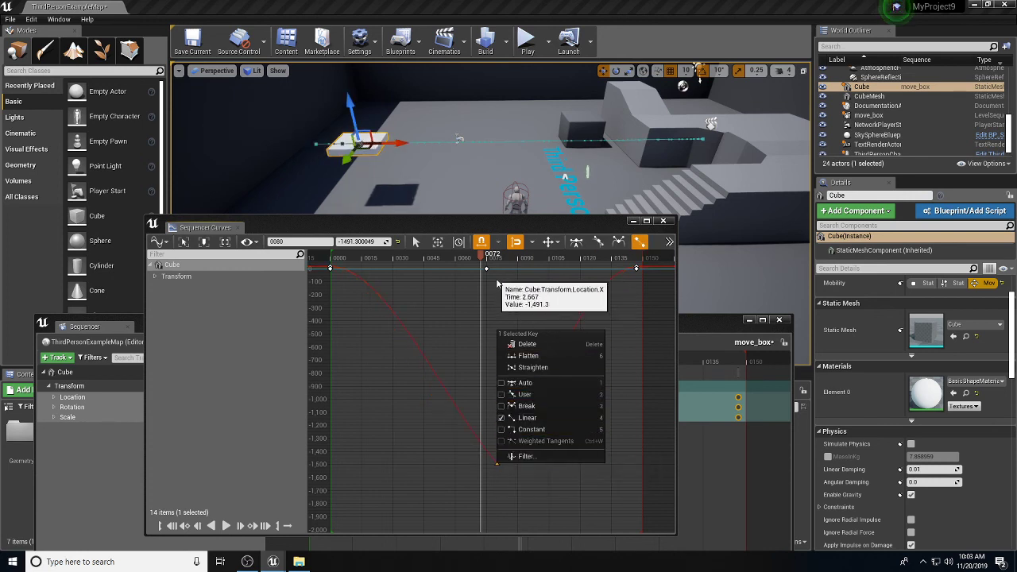
{"action": "left_click", "coordinate": [512, 439]}
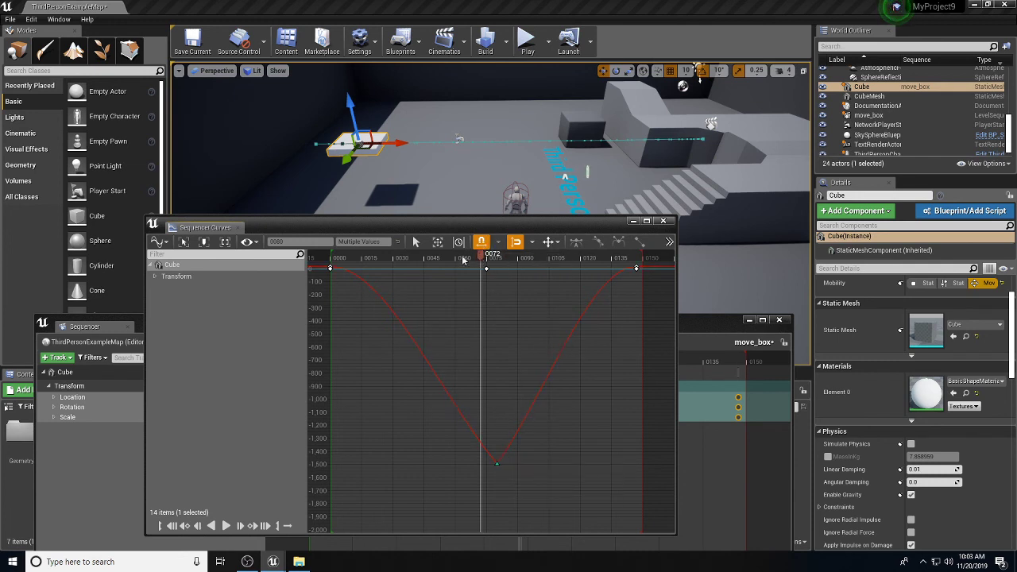
{"action": "left_click_drag", "start_coordinate": [464, 260], "coordinate": [498, 313]}
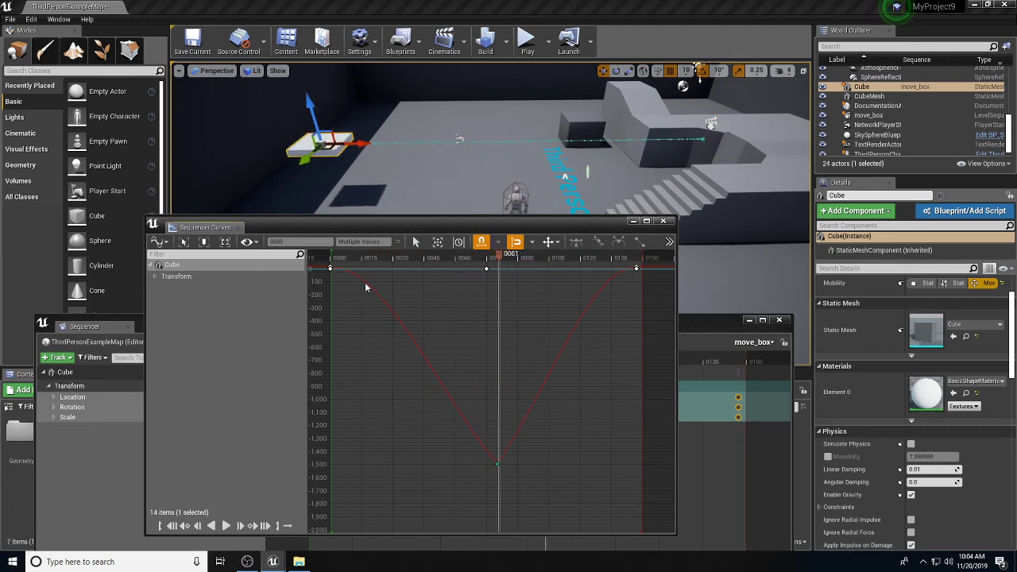
Set the cube's keys at frame 0 and frame 147 to linear interpolation
{"action": "left_click_drag", "start_coordinate": [344, 282], "coordinate": [340, 282]}
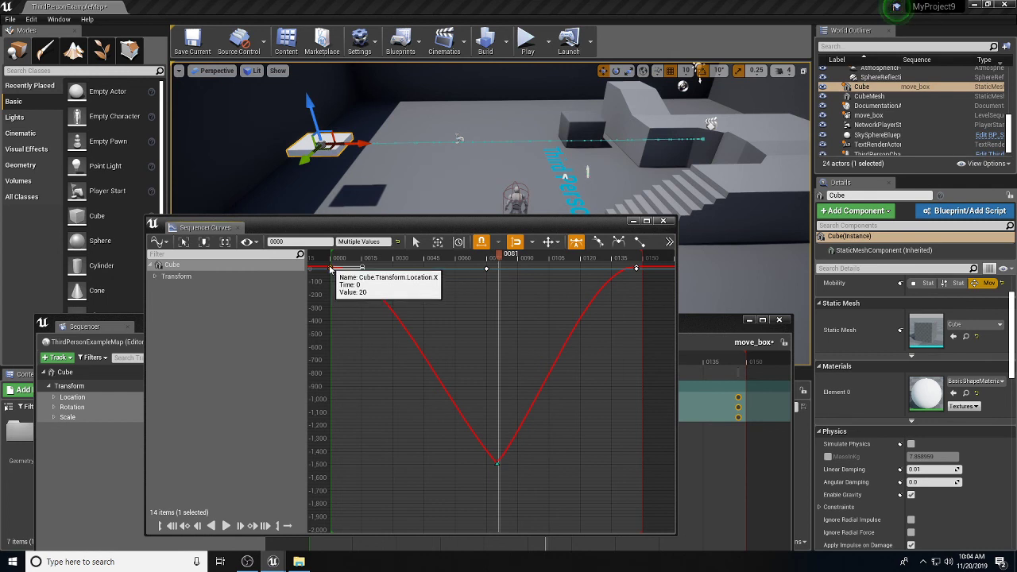
{"action": "right_click", "coordinate": [331, 268]}
{"action": "left_click", "coordinate": [375, 355]}
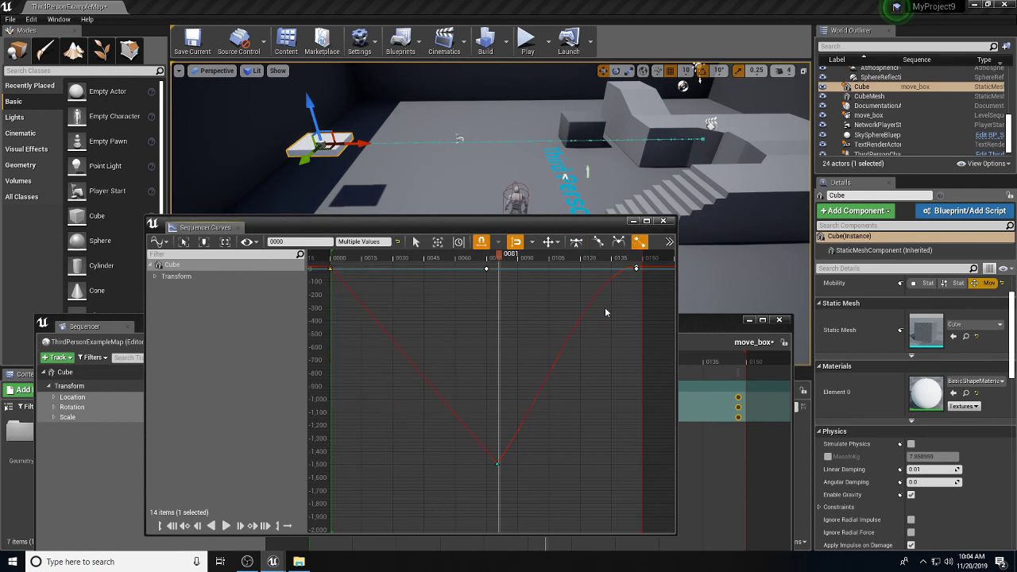
{"action": "right_click", "coordinate": [637, 271]}
{"action": "left_click", "coordinate": [663, 360]}
Scrub the sequence back to frame 6 and play the level to check the cube's linear motion
{"action": "left_click_drag", "start_coordinate": [499, 260], "coordinate": [342, 260]}
{"action": "left_click", "coordinate": [526, 39]}
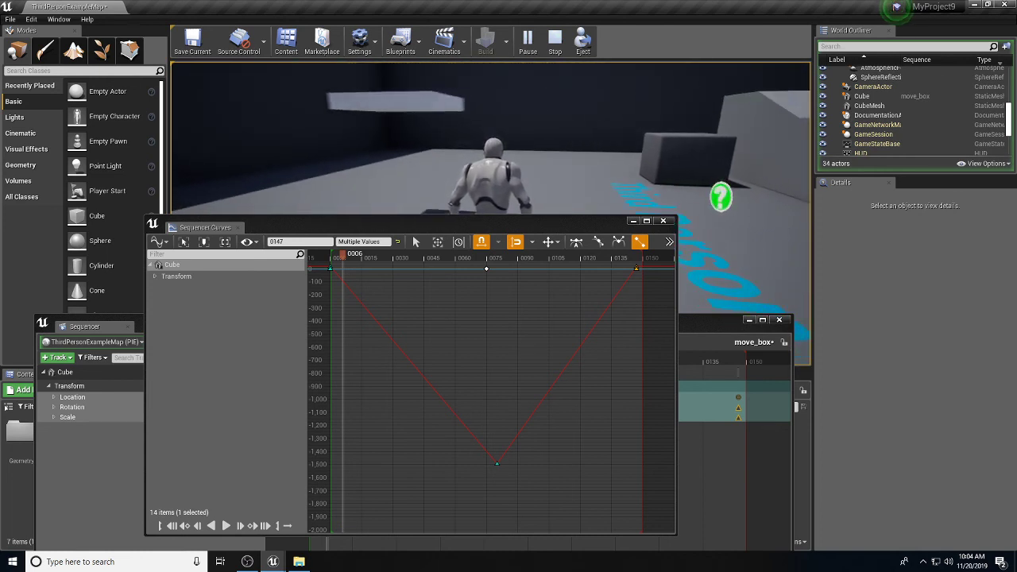
{"action": "key", "text": "Escape"}
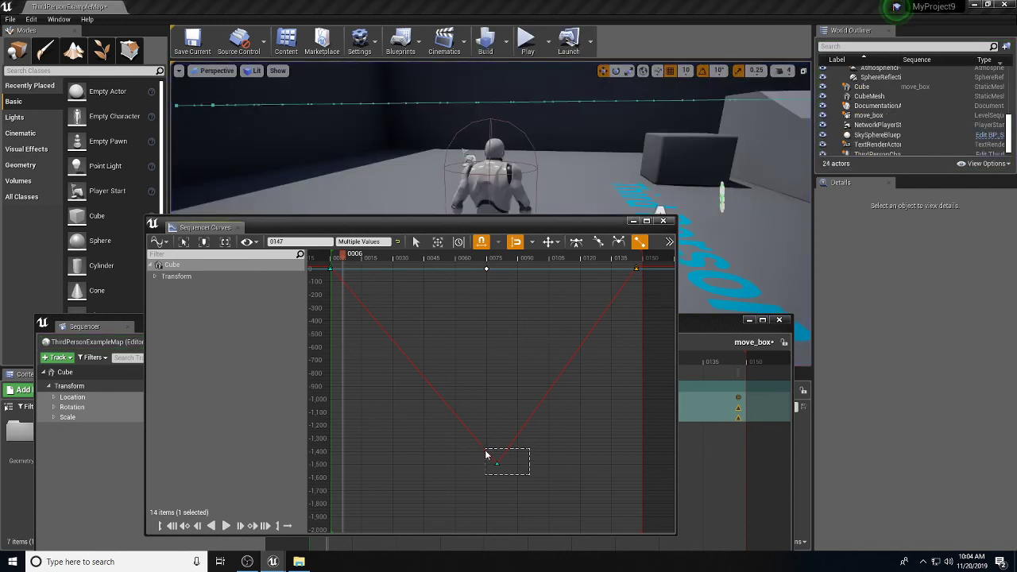
Set the Location X key at frame 80 to constant interpolation, and apply constant to all of the cube's other keys
{"action": "left_click_drag", "start_coordinate": [486, 454], "coordinate": [486, 453]}
{"action": "right_click", "coordinate": [498, 468]}
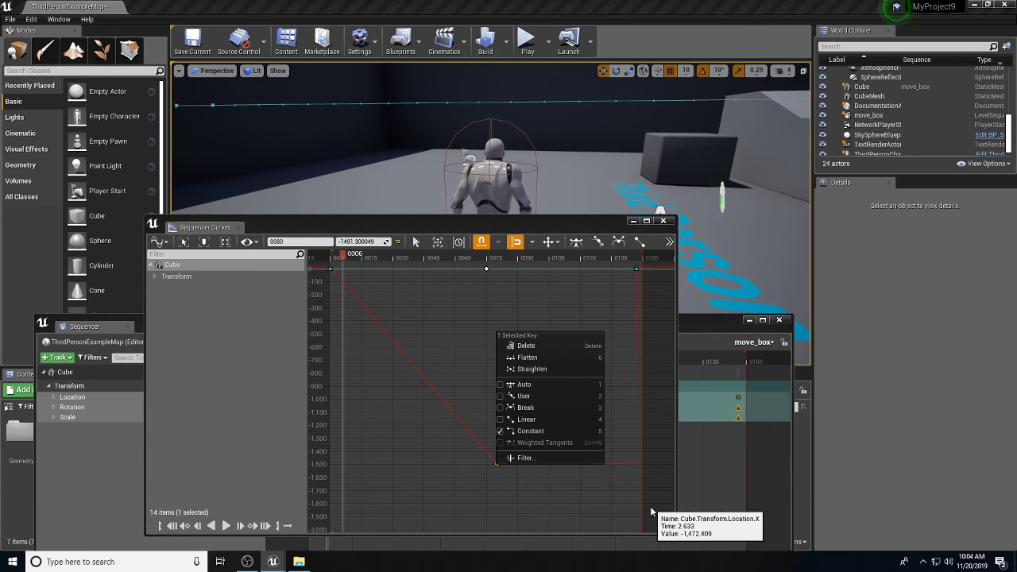
{"action": "left_click_drag", "start_coordinate": [650, 506], "coordinate": [330, 260]}
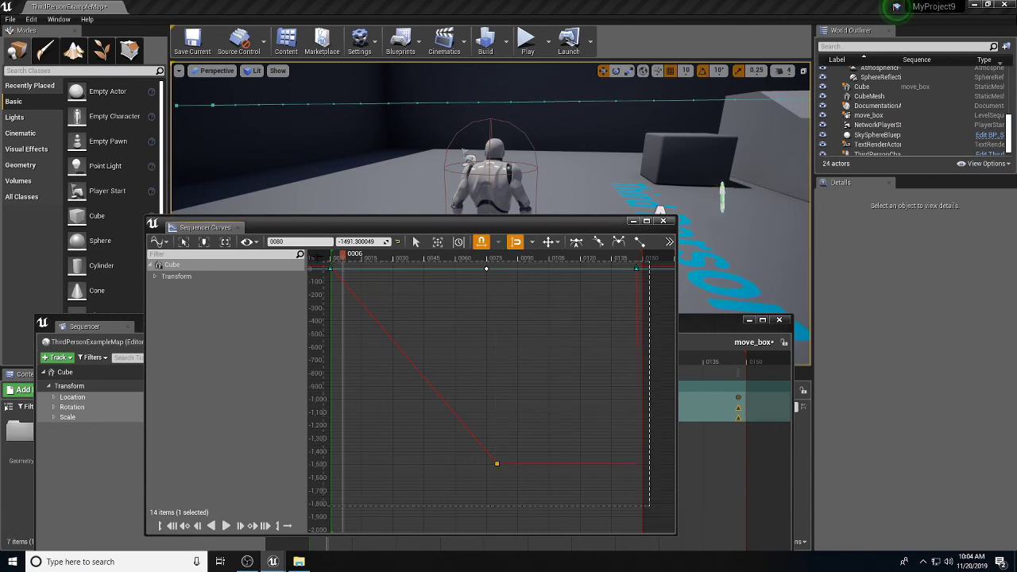
{"action": "right_click", "coordinate": [496, 463]}
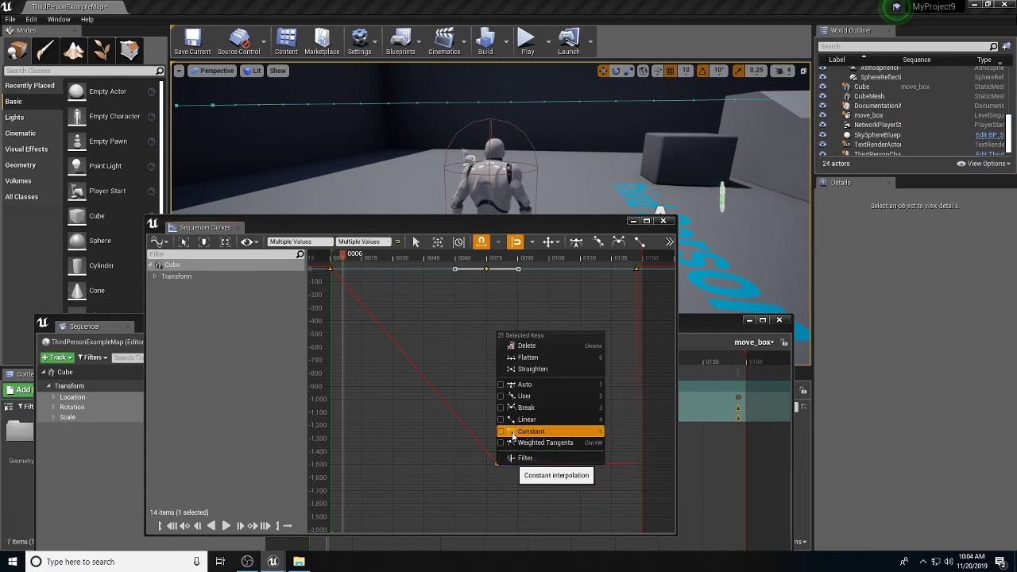
{"action": "left_click", "coordinate": [514, 433]}
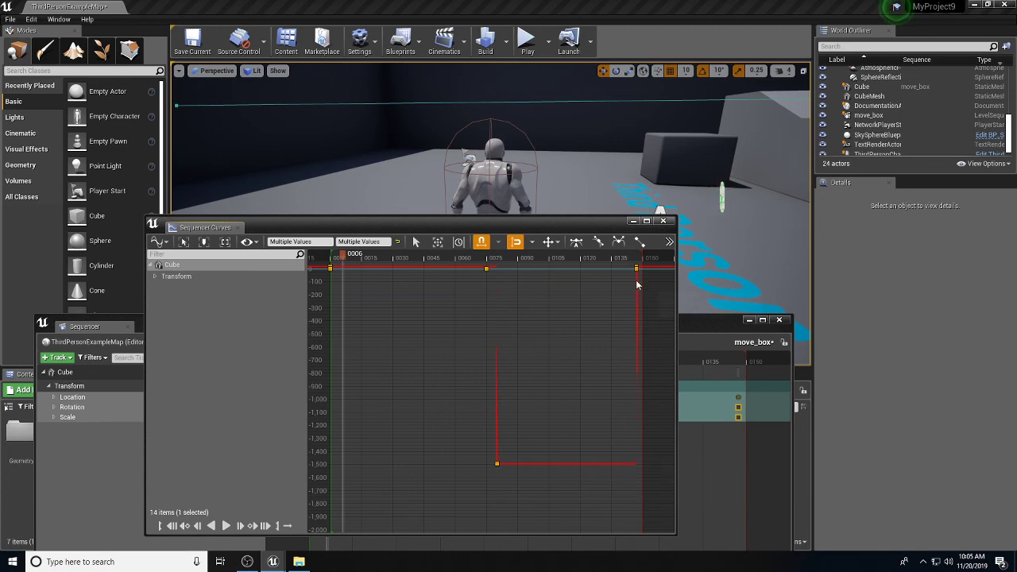
Clear the viewport of the curve editor and play the level to watch the cube move with constant interpolation
{"action": "left_click_drag", "start_coordinate": [588, 223], "coordinate": [615, 283]}
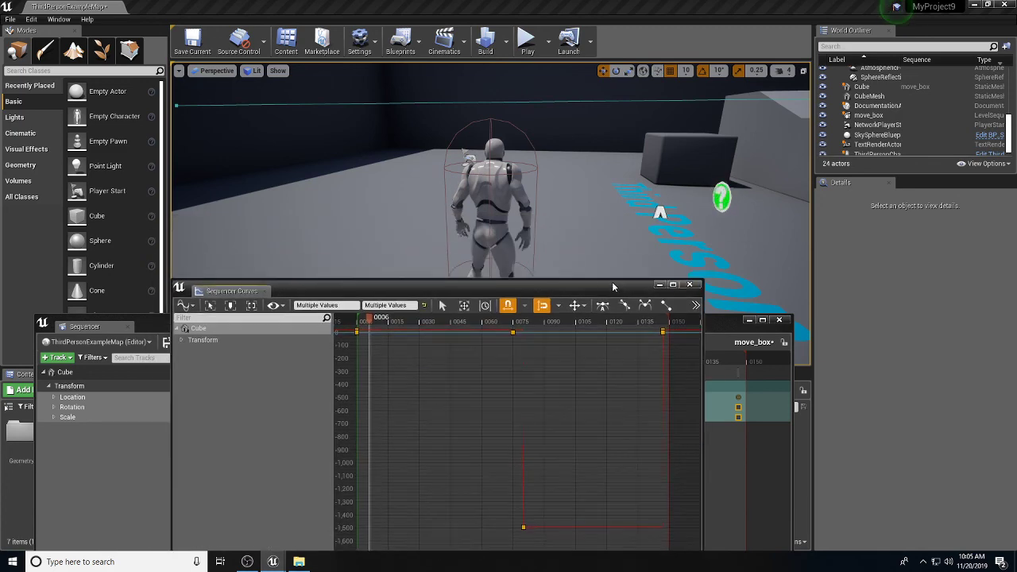
{"action": "left_click", "coordinate": [527, 45]}
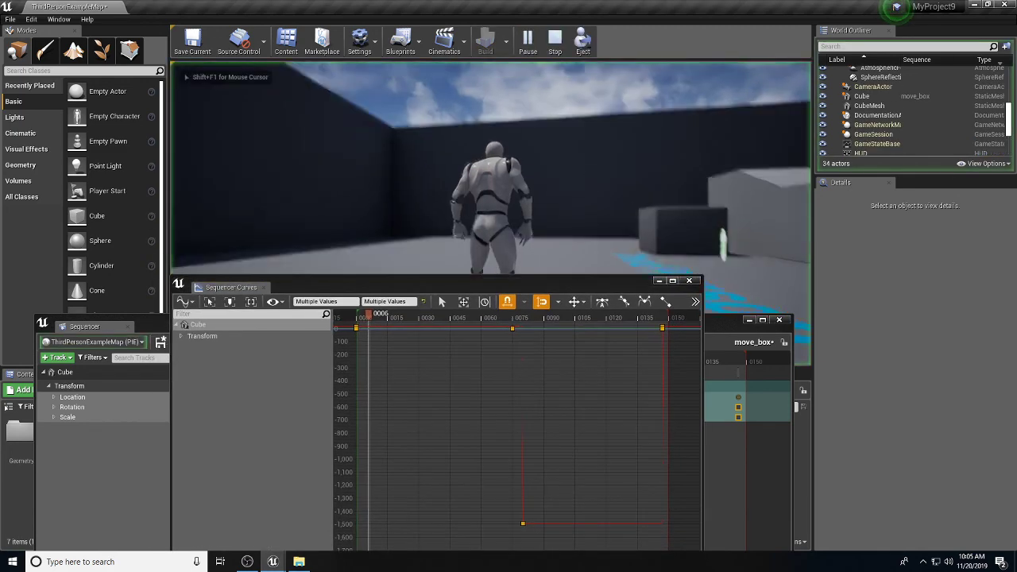
{"action": "key", "text": "s"}
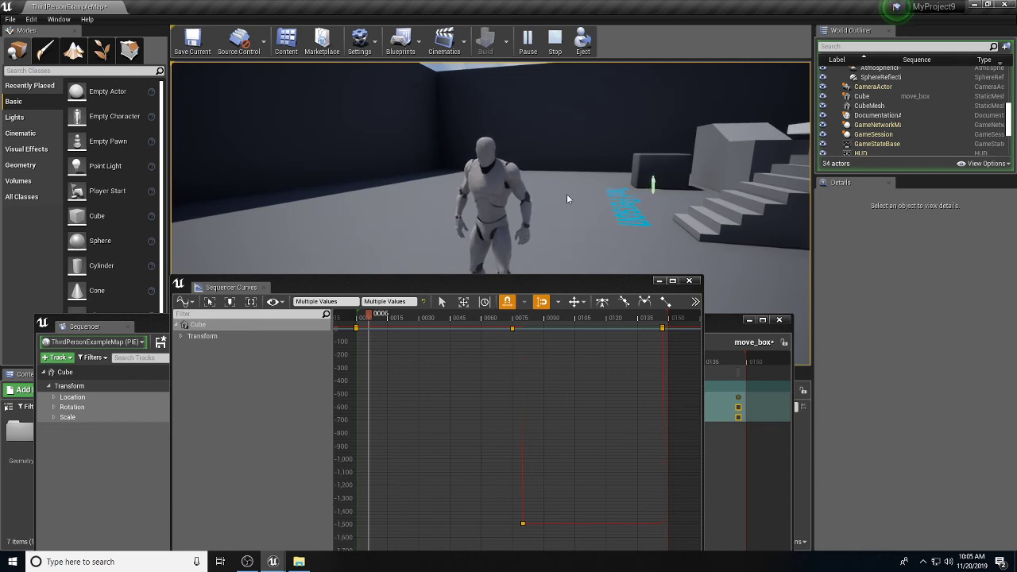
{"action": "key", "text": "Escape"}
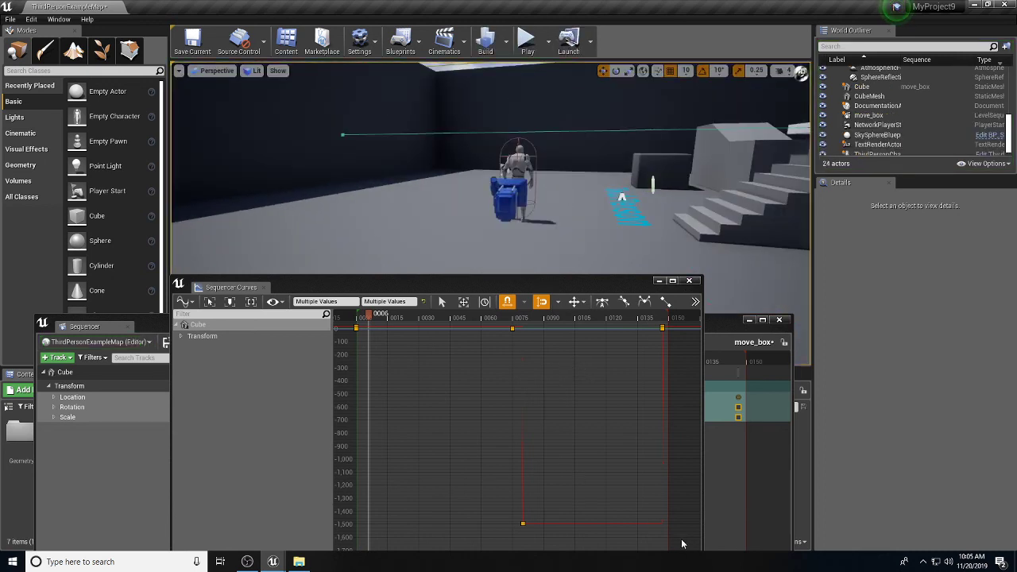
Set all of the cube's keys to cubic interpolation with automatic tangents
{"action": "left_click_drag", "start_coordinate": [682, 544], "coordinate": [323, 328]}
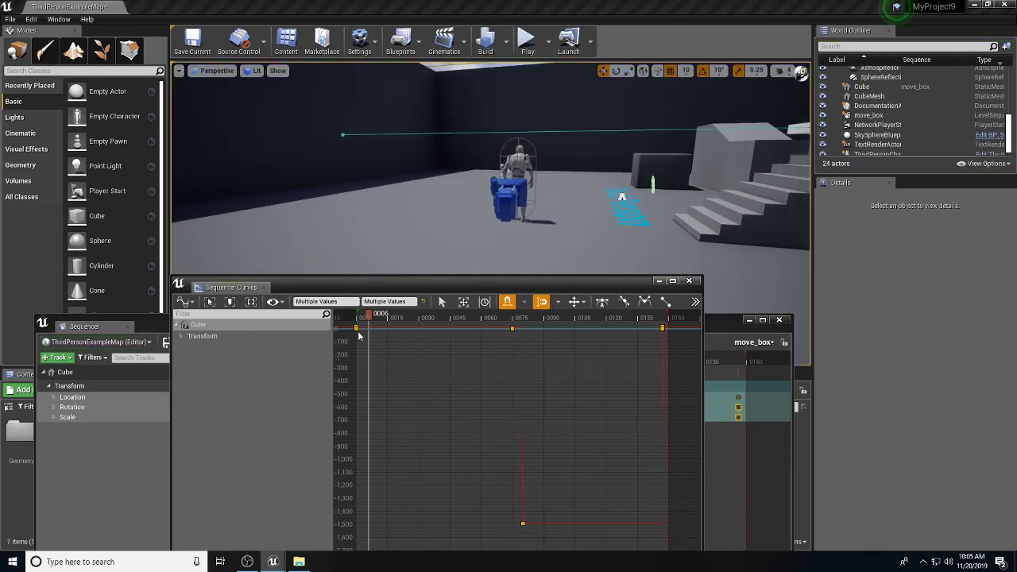
{"action": "right_click", "coordinate": [362, 329]}
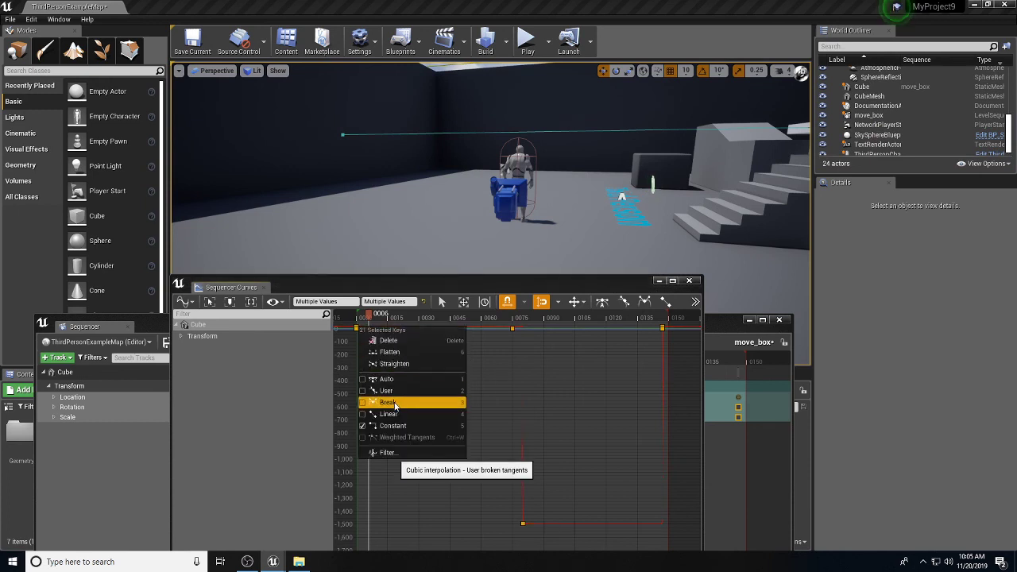
{"action": "left_click", "coordinate": [389, 379]}
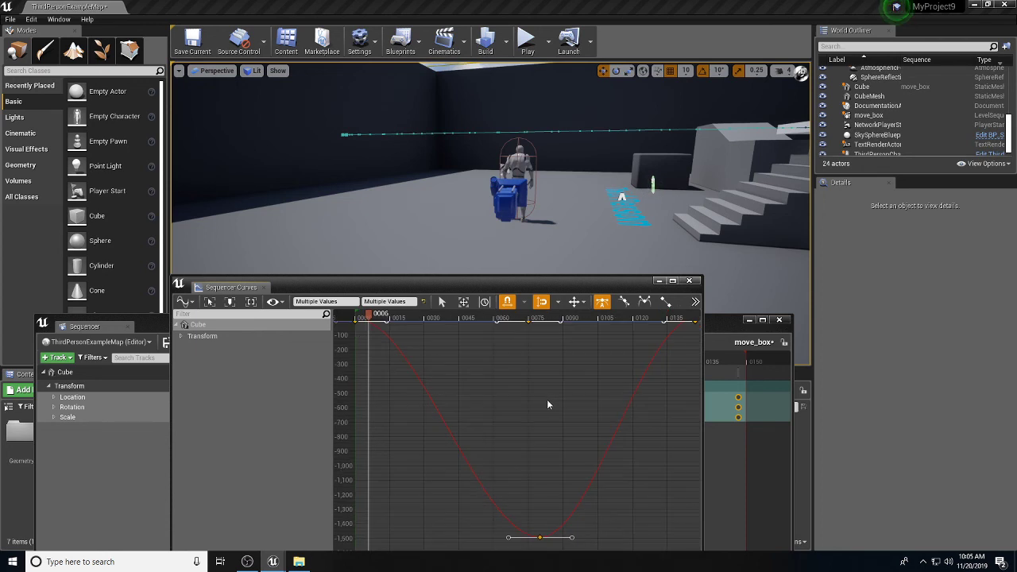
Scrub the sequence to frame 75 to check the cube's position in the viewport
{"action": "mouse_move", "coordinate": [588, 200]}
{"action": "right_mouse_down"}
{"action": "mouse_move", "coordinate": [568, 234]}
{"action": "mouse_move", "coordinate": [587, 199]}
{"action": "right_mouse_up"}
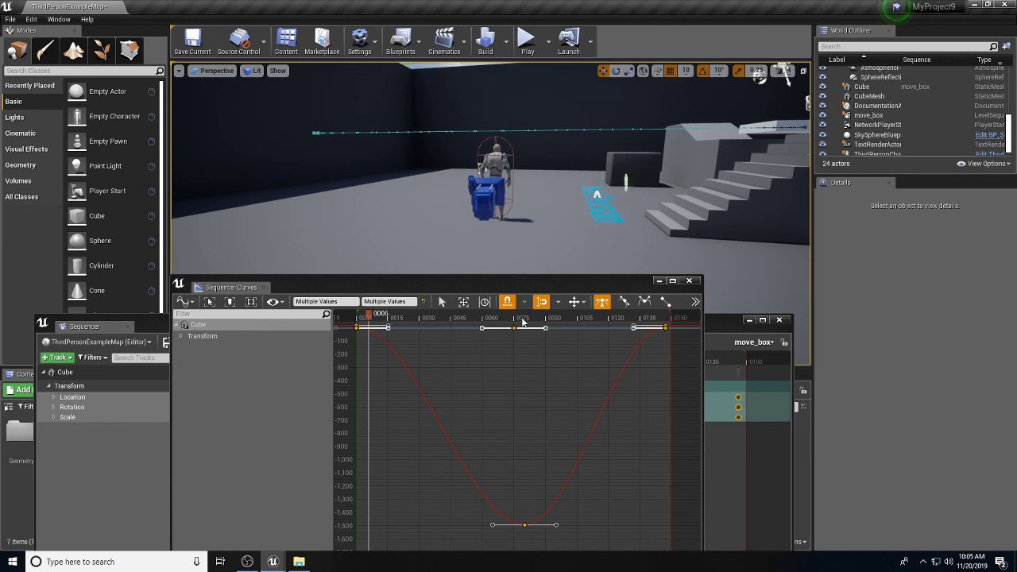
{"action": "left_click_drag", "start_coordinate": [513, 287], "coordinate": [513, 273]}
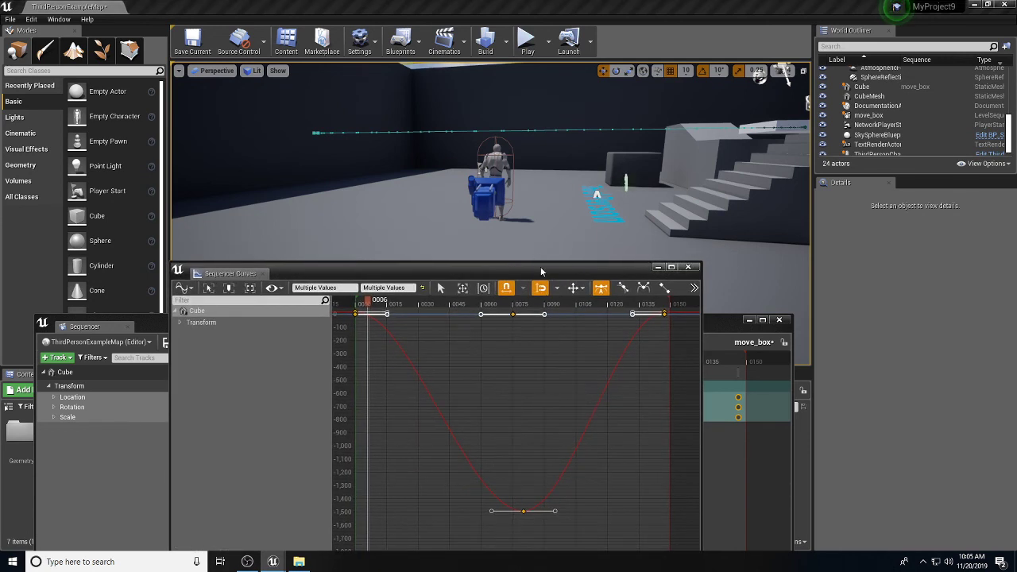
{"action": "left_click_drag", "start_coordinate": [541, 271], "coordinate": [551, 284]}
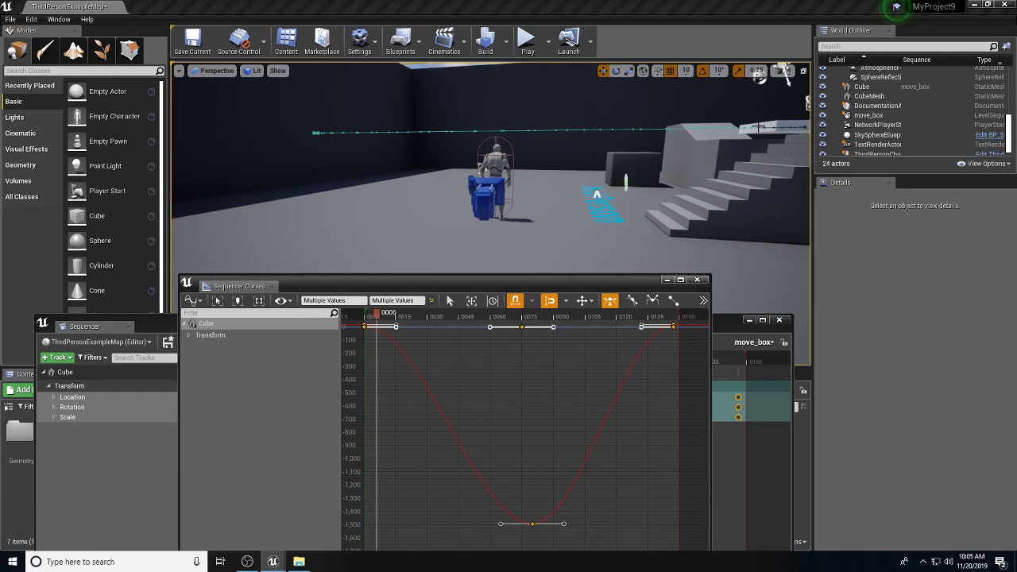
{"action": "left_click_drag", "start_coordinate": [382, 317], "coordinate": [522, 317]}
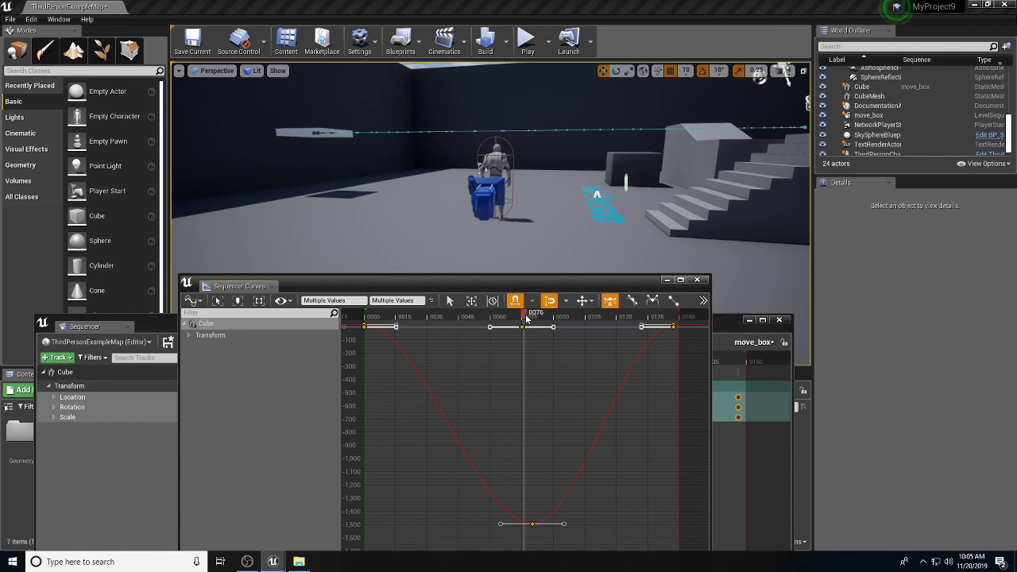
Isolate the cube's Location X curve, try shifting all its keys earlier and higher, and undo the shift
{"action": "left_click", "coordinate": [190, 336]}
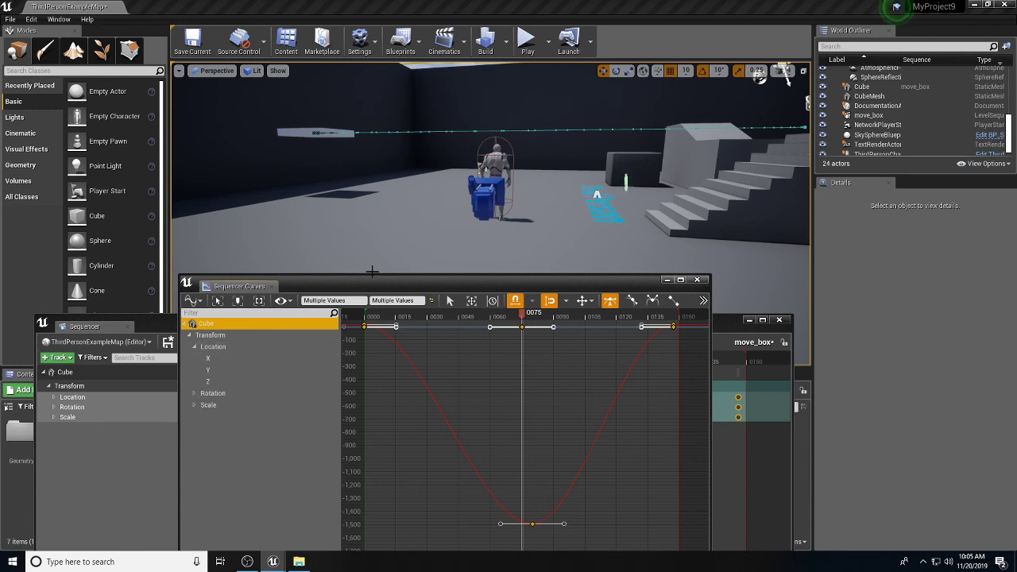
{"action": "left_click_drag", "start_coordinate": [503, 288], "coordinate": [488, 285]}
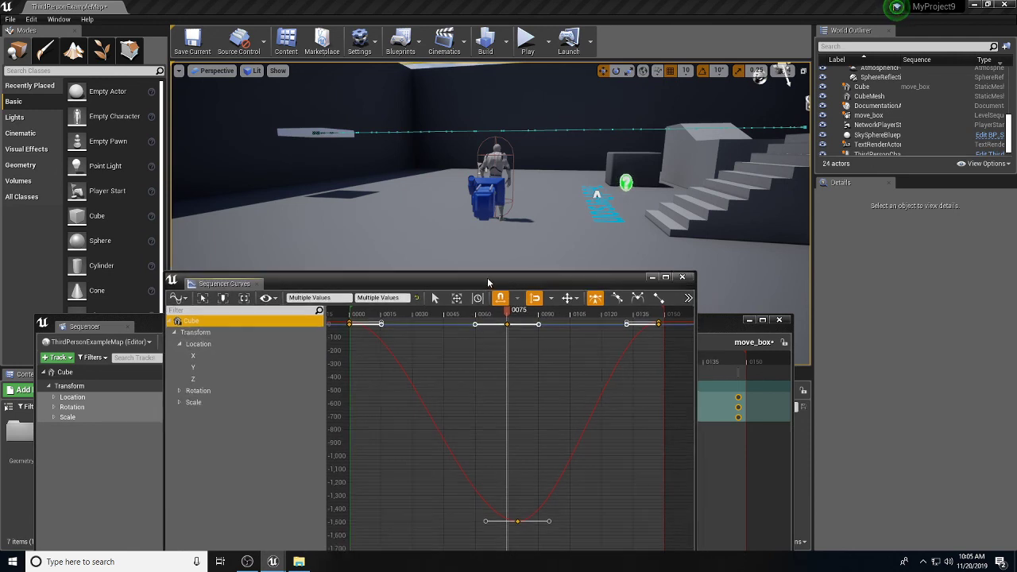
{"action": "left_click", "coordinate": [205, 359]}
{"action": "key", "text": "f"}
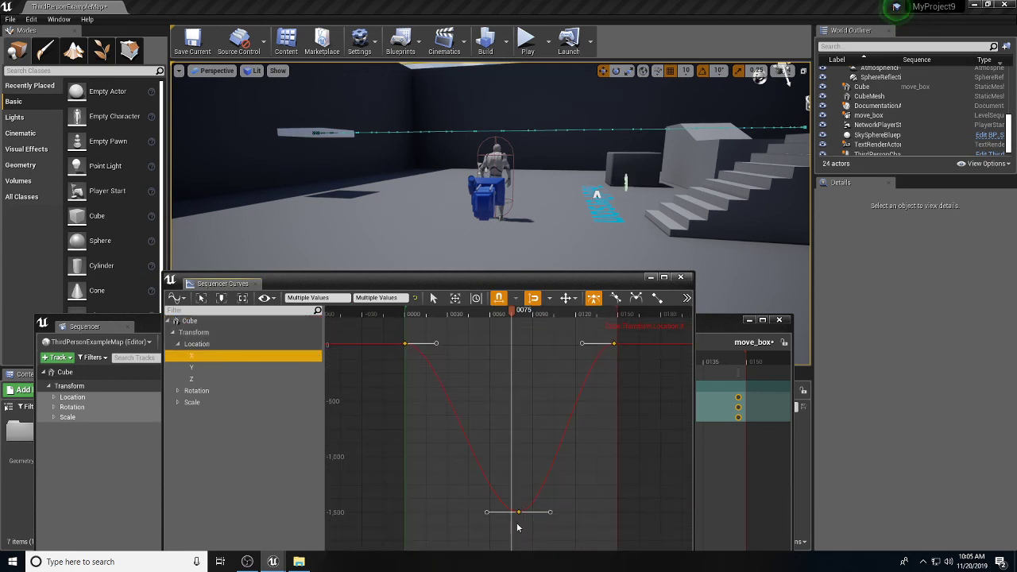
{"action": "mouse_move", "coordinate": [518, 514]}
{"action": "left_mouse_down"}
{"action": "mouse_move", "coordinate": [510, 447]}
{"action": "mouse_move", "coordinate": [510, 515]}
{"action": "mouse_move", "coordinate": [510, 499]}
{"action": "left_mouse_up"}
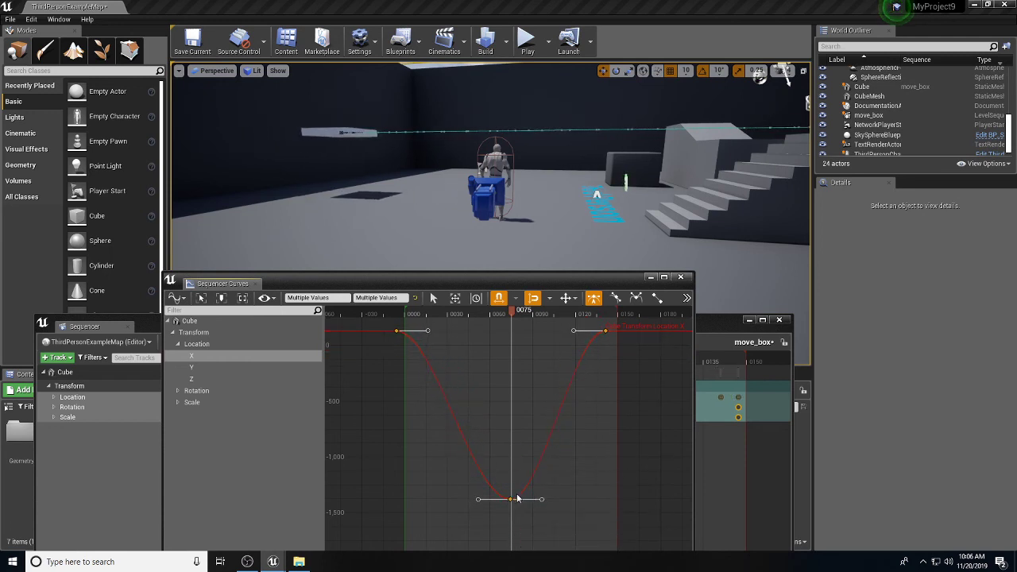
{"action": "key", "text": "ctrl+z"}
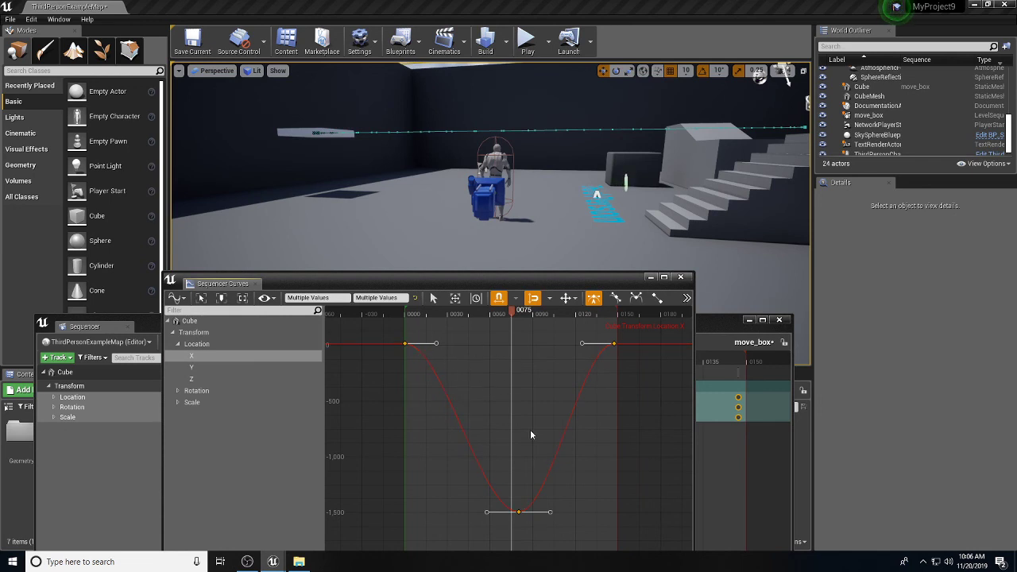
On the Location Y curve, move the middle key to frame 77 at a value of about 114.2
{"action": "left_click", "coordinate": [212, 368]}
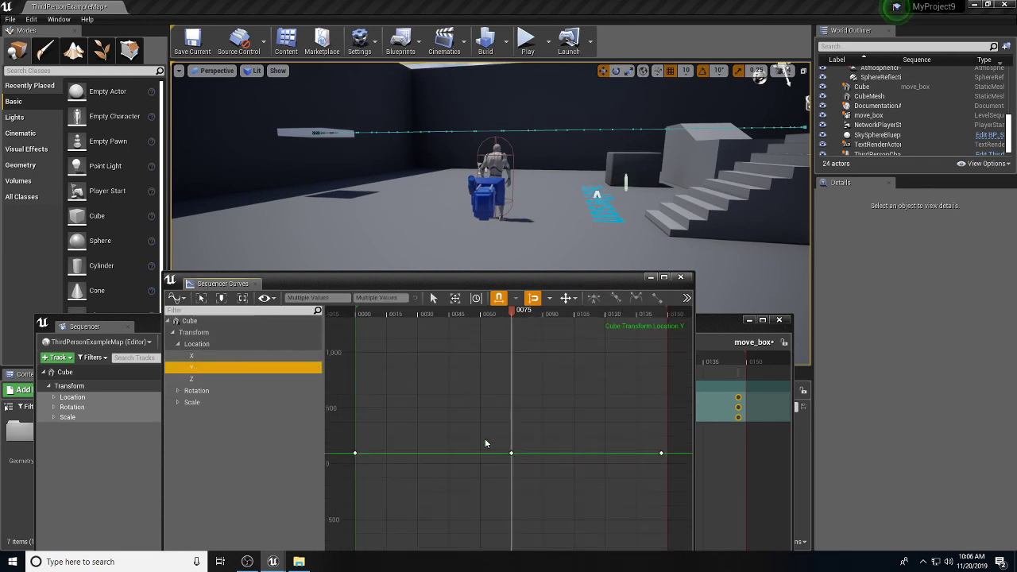
{"action": "mouse_move", "coordinate": [514, 459]}
{"action": "left_mouse_down"}
{"action": "mouse_move", "coordinate": [515, 416]}
{"action": "mouse_move", "coordinate": [516, 450]}
{"action": "left_mouse_up"}
{"action": "key", "text": "ctrl+z"}
{"action": "right_click_drag", "start_coordinate": [523, 201], "coordinate": [506, 259]}
{"action": "right_click_drag", "start_coordinate": [494, 199], "coordinate": [504, 184]}
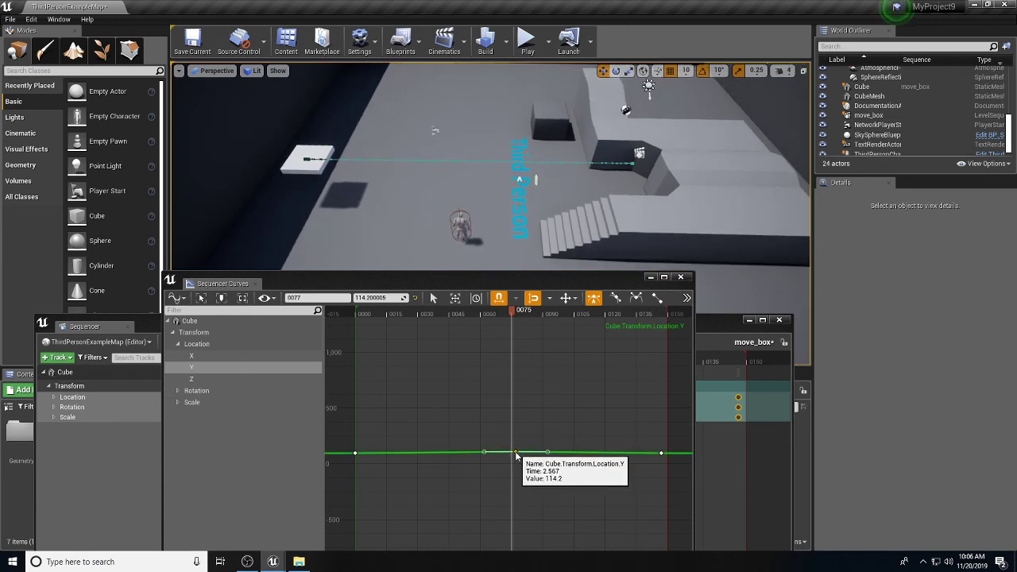
{"action": "mouse_move", "coordinate": [515, 454]}
{"action": "left_mouse_down"}
{"action": "mouse_move", "coordinate": [513, 403]}
{"action": "mouse_move", "coordinate": [517, 498]}
{"action": "mouse_move", "coordinate": [512, 408]}
{"action": "mouse_move", "coordinate": [508, 490]}
{"action": "mouse_move", "coordinate": [516, 452]}
{"action": "left_mouse_up"}
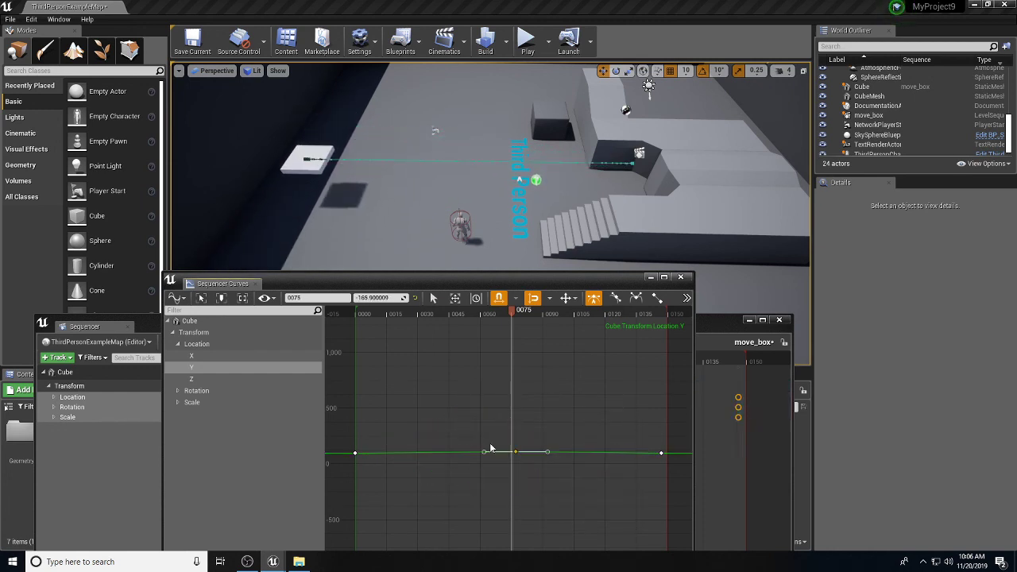
On the Location Z curve, raise the frame 75 key to a value of about 867.6
{"action": "left_click", "coordinate": [192, 379]}
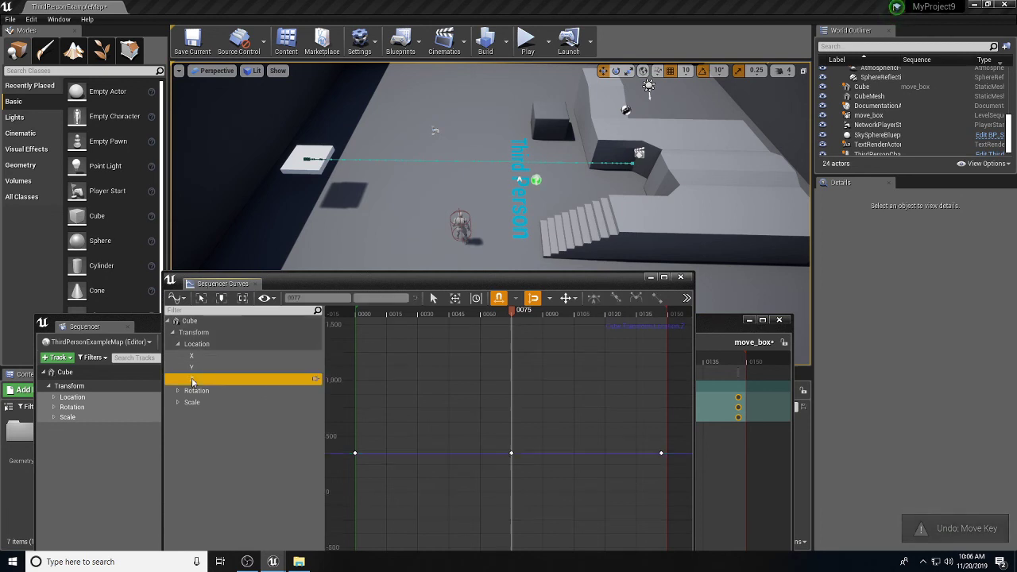
{"action": "left_click", "coordinate": [511, 454]}
{"action": "left_click_drag", "start_coordinate": [512, 455], "coordinate": [513, 399]}
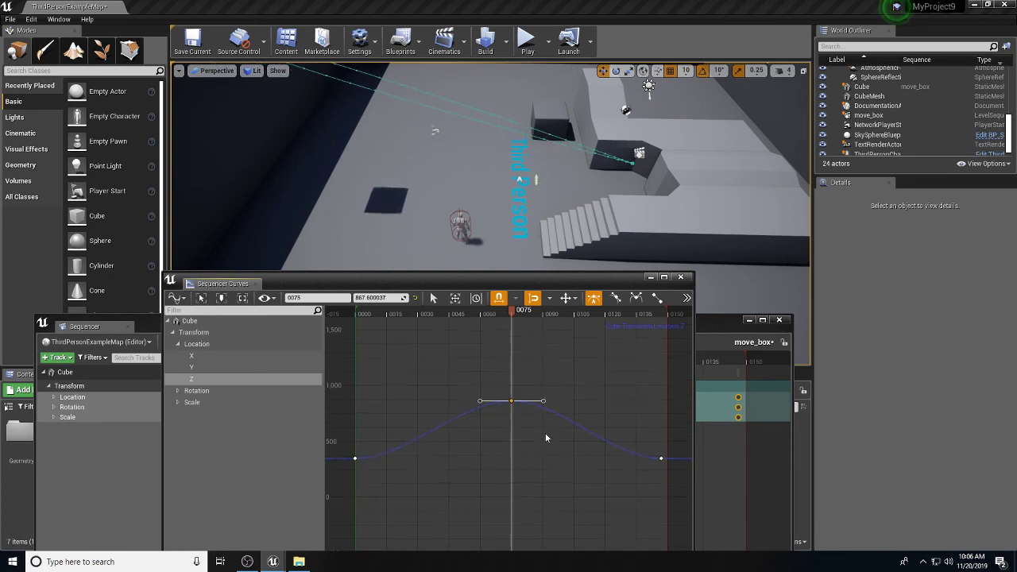
Set all three keys of the Location Z curve to linear interpolation
{"action": "right_click_drag", "start_coordinate": [545, 435], "coordinate": [555, 453]}
{"action": "left_click_drag", "start_coordinate": [675, 492], "coordinate": [340, 394]}
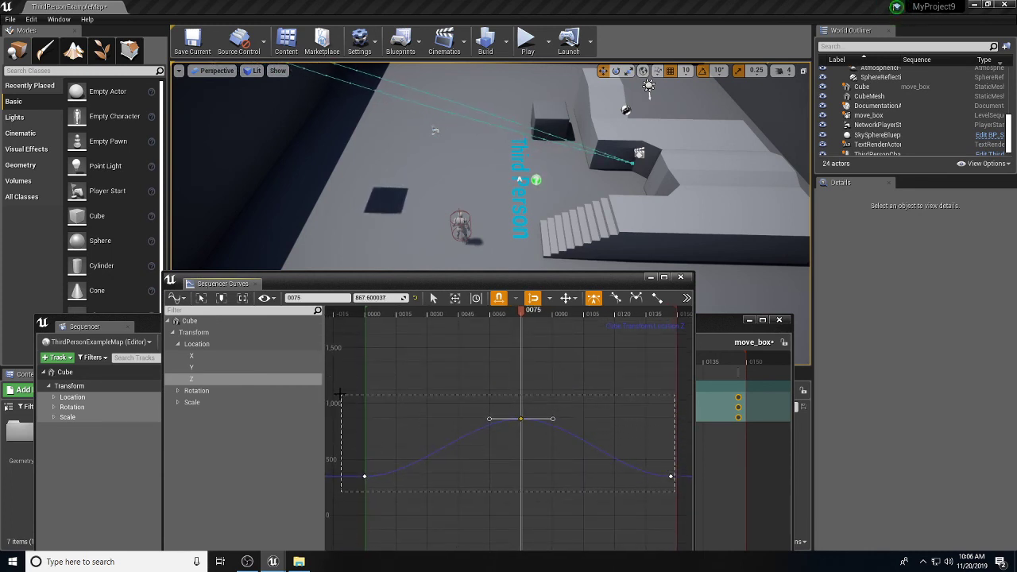
{"action": "right_click", "coordinate": [521, 421]}
{"action": "left_click", "coordinate": [562, 506]}
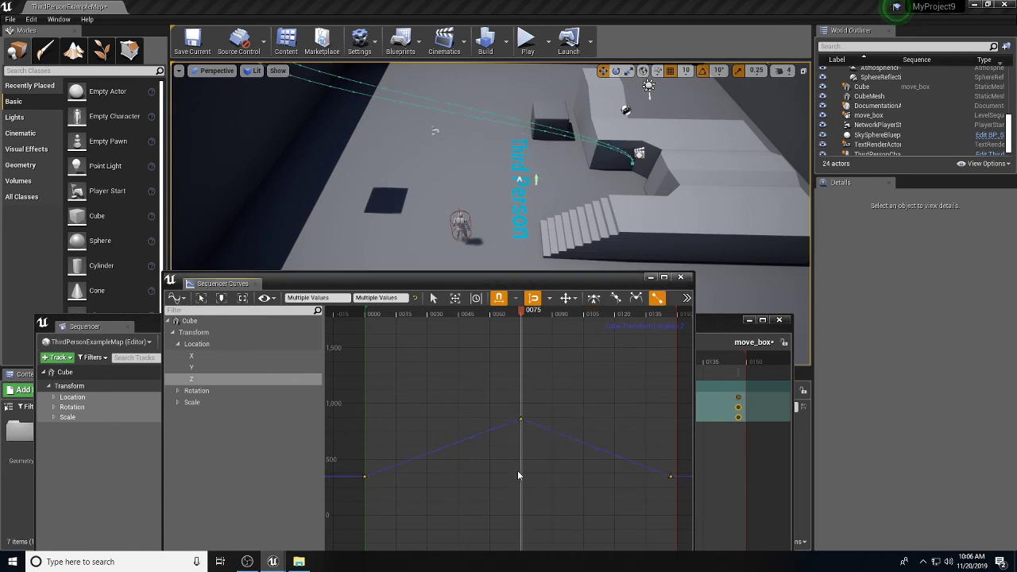
Uncover the viewport and play the level to check the cube's motion with the raised Location Z key
{"action": "left_click_drag", "start_coordinate": [489, 284], "coordinate": [475, 347]}
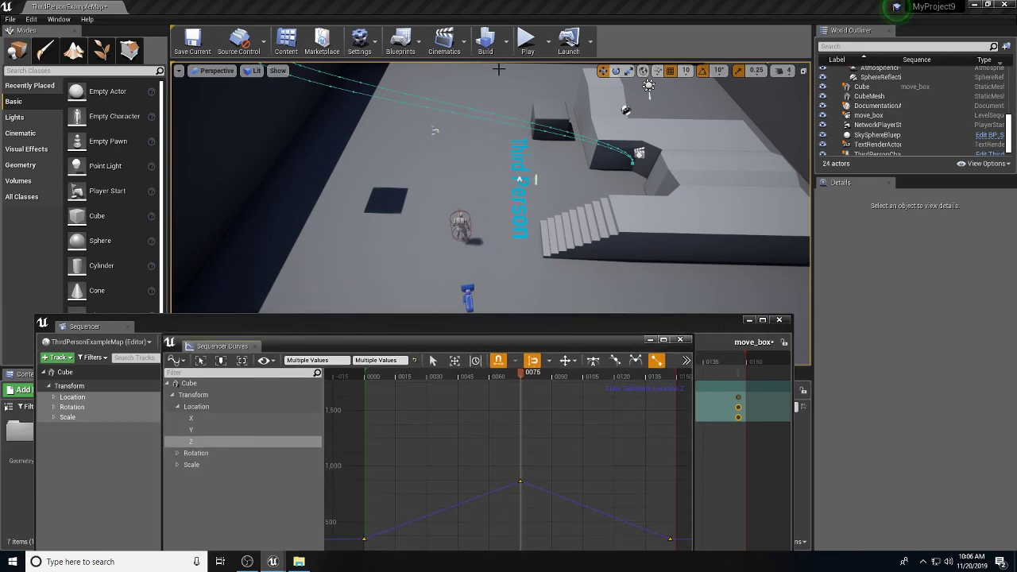
{"action": "left_click", "coordinate": [527, 40]}
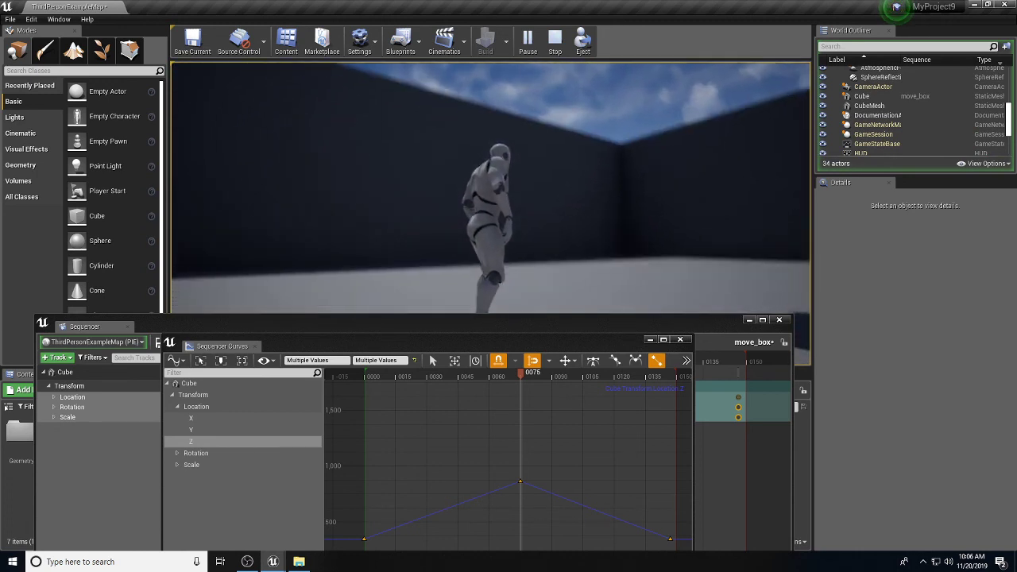
{"action": "key", "text": "Escape"}
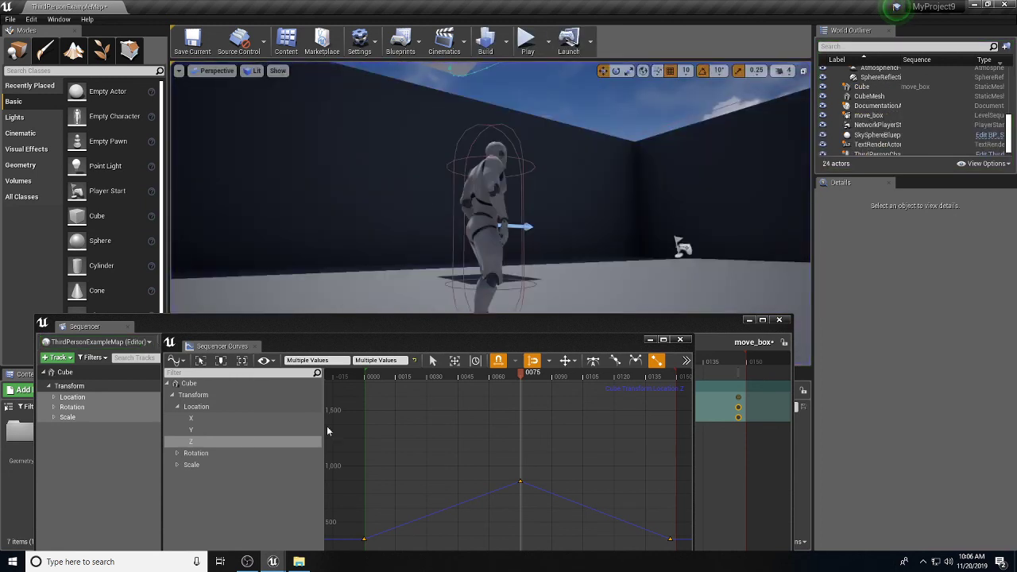
Show all of the cube's Transform curves together in the curve editor
{"action": "left_click", "coordinate": [205, 397]}
{"action": "key", "text": "f"}
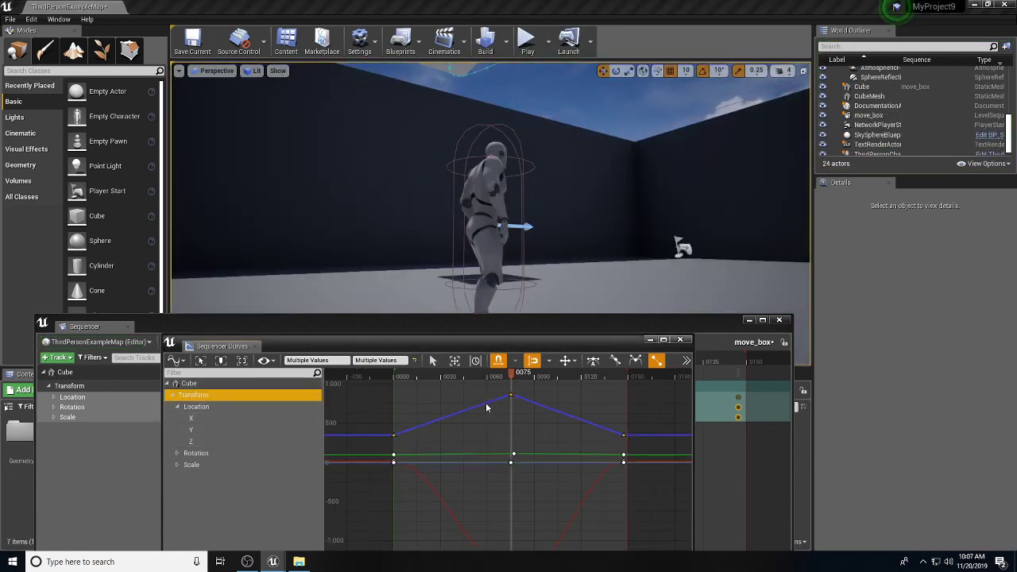
Set the keys of the cube's remaining Transform curves, including Location X and Y, to linear interpolation
{"action": "scroll", "coordinate": [520, 470], "scroll_direction": "down", "scroll_amount": 2}
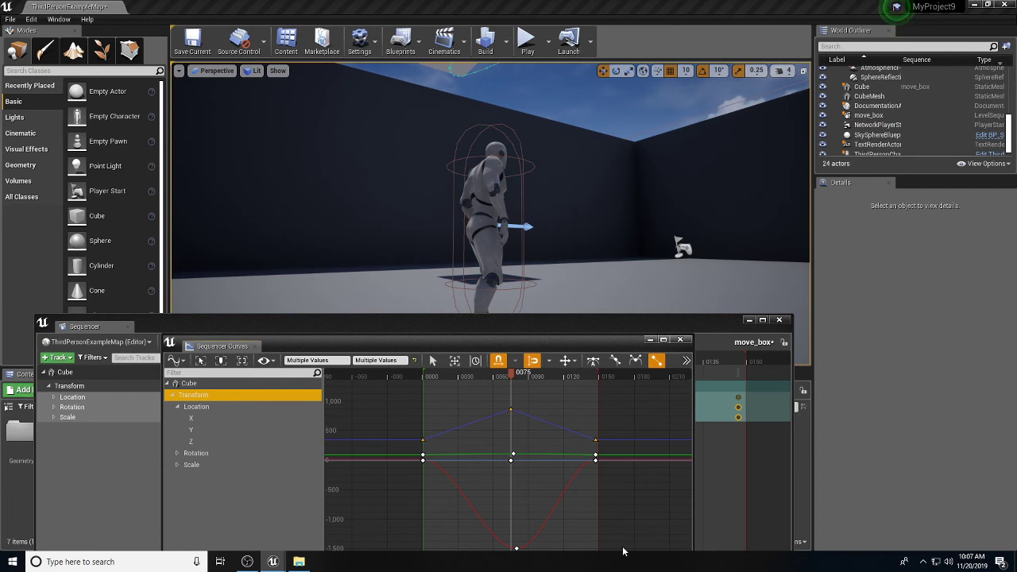
{"action": "scroll", "coordinate": [473, 468], "scroll_direction": "down", "scroll_amount": 1}
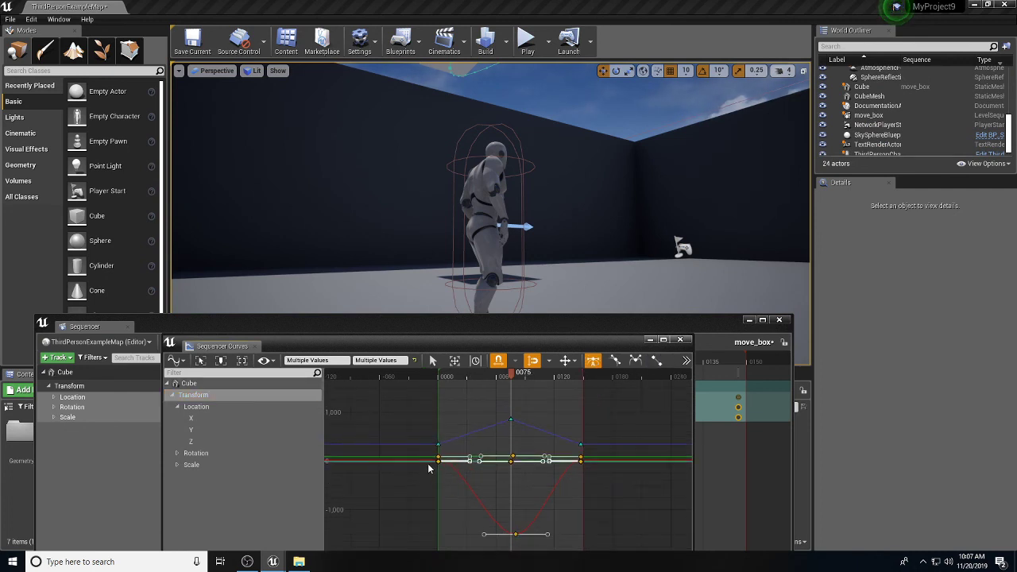
{"action": "right_click", "coordinate": [580, 465]}
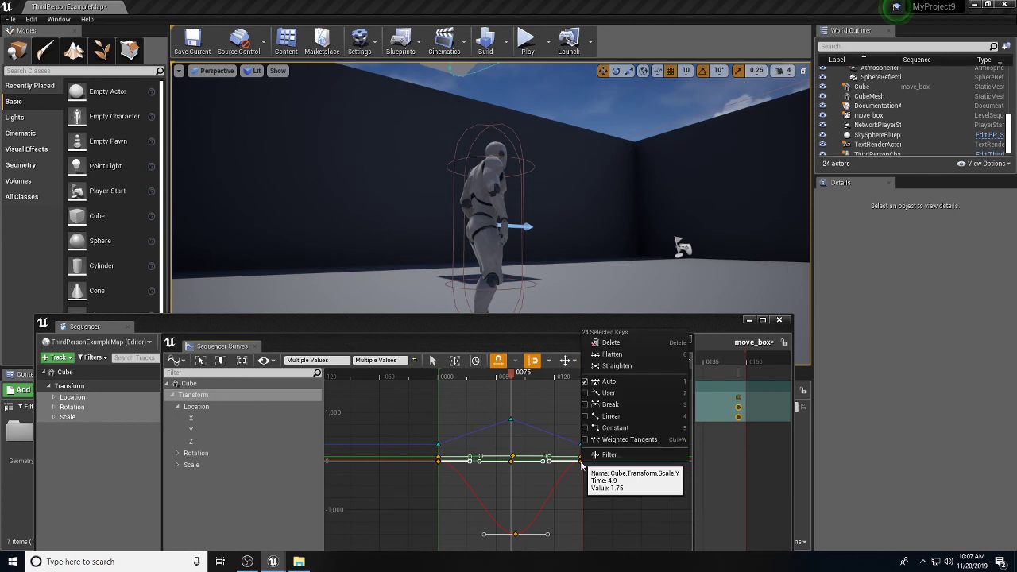
{"action": "left_click", "coordinate": [612, 416]}
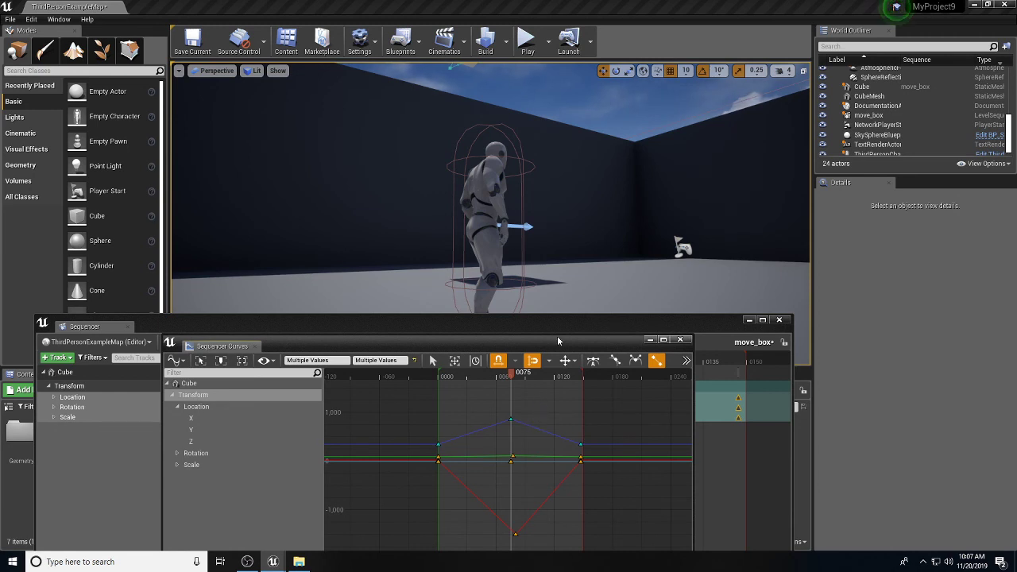
Play the level and walk the character onto the moving cube to check its linear motion, ending the play session
{"action": "left_click", "coordinate": [526, 40]}
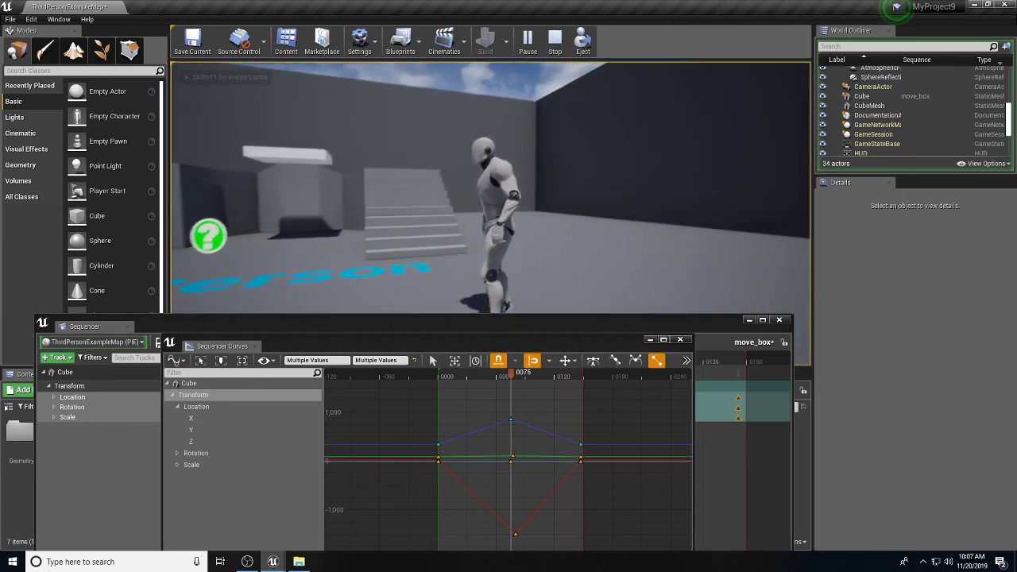
{"action": "key", "text": "w"}
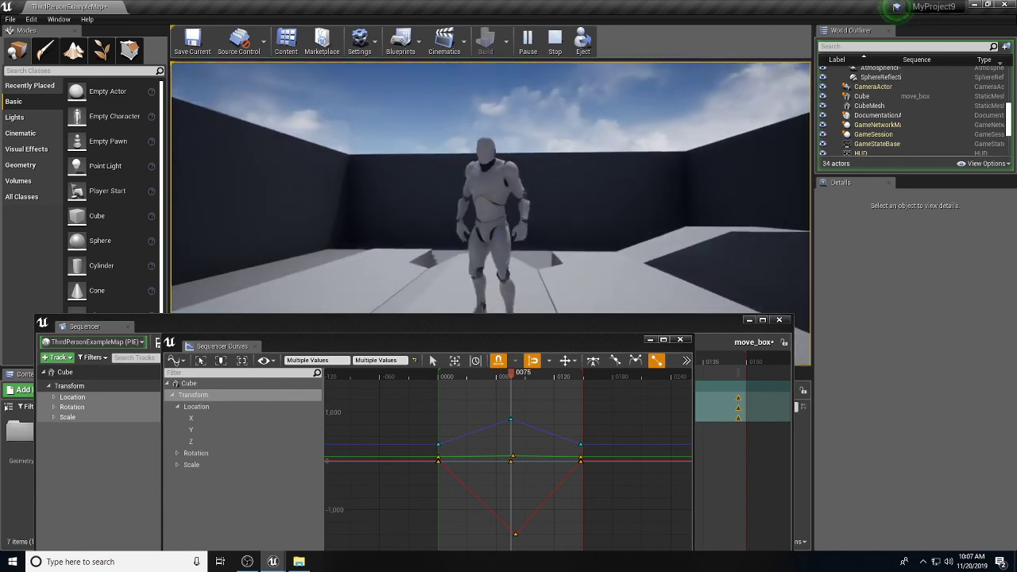
{"action": "key", "text": "w"}
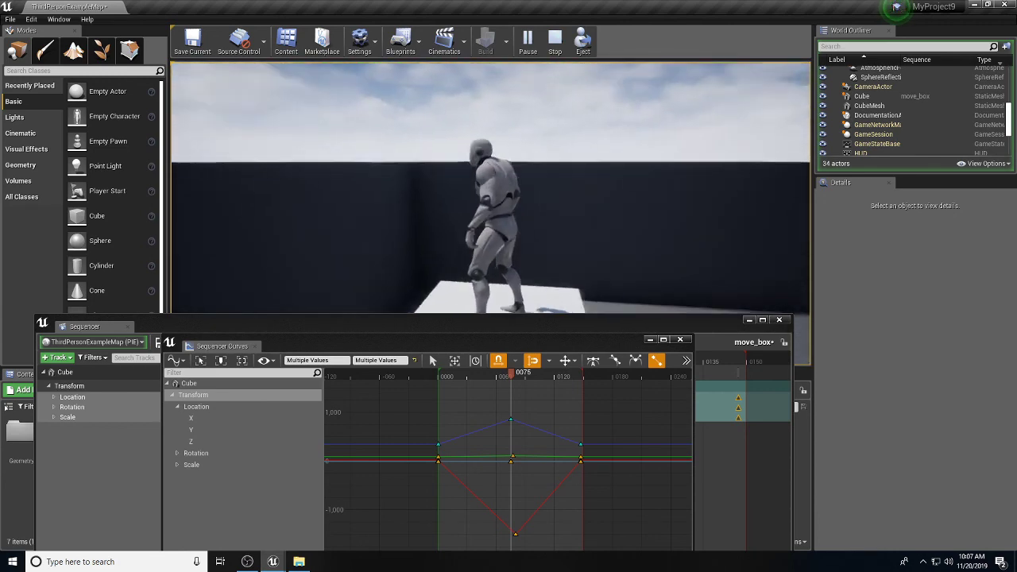
{"action": "key", "text": "Escape"}
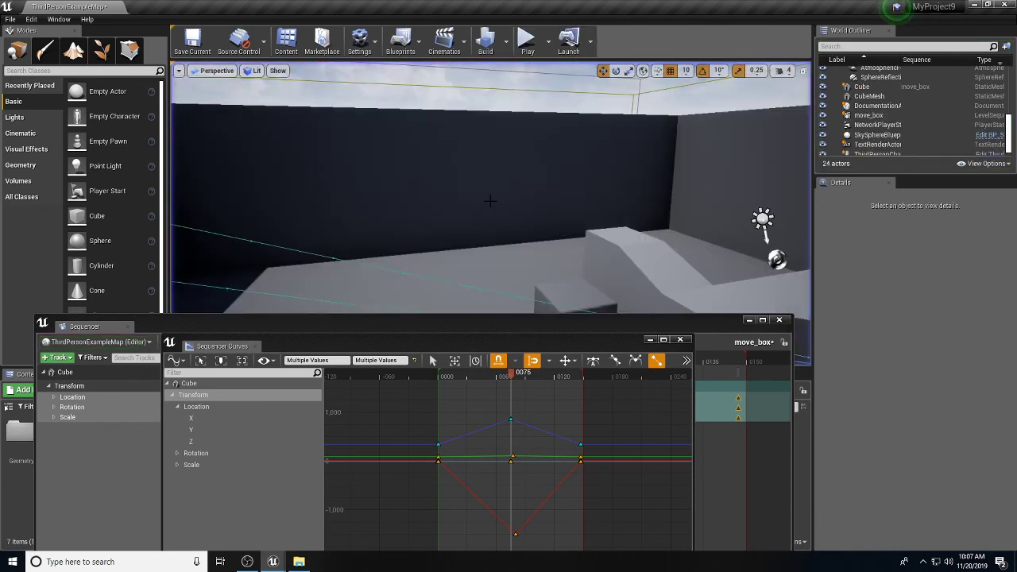